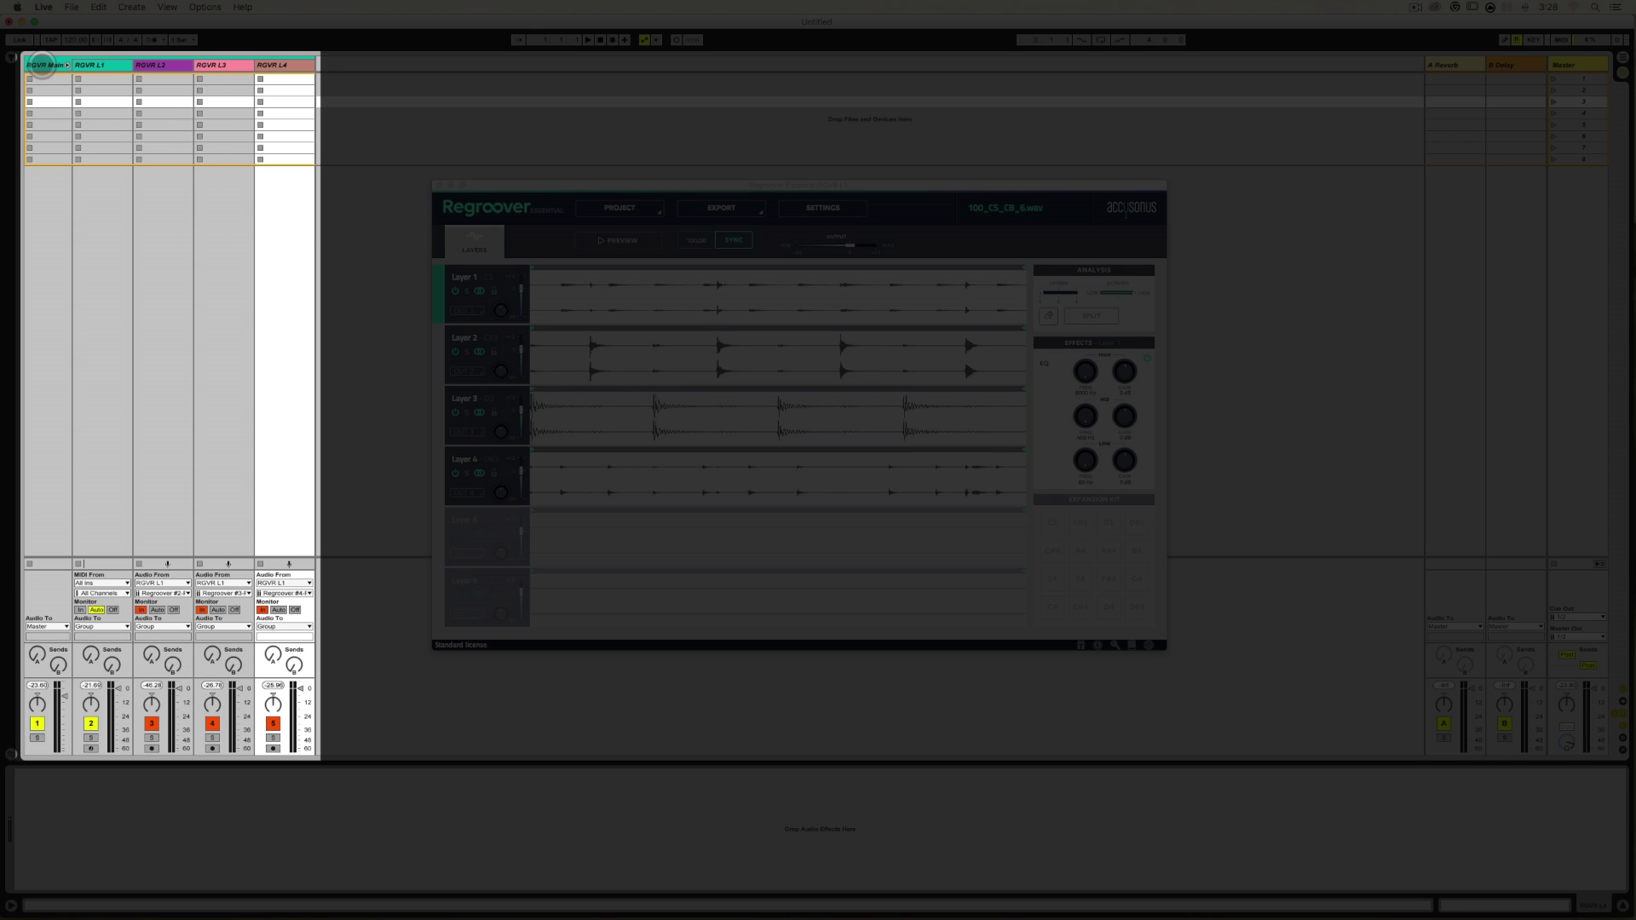
# - Select the RGVR Main track, start Preview playback, and solo Layer 1
pyautogui.click(41, 64)
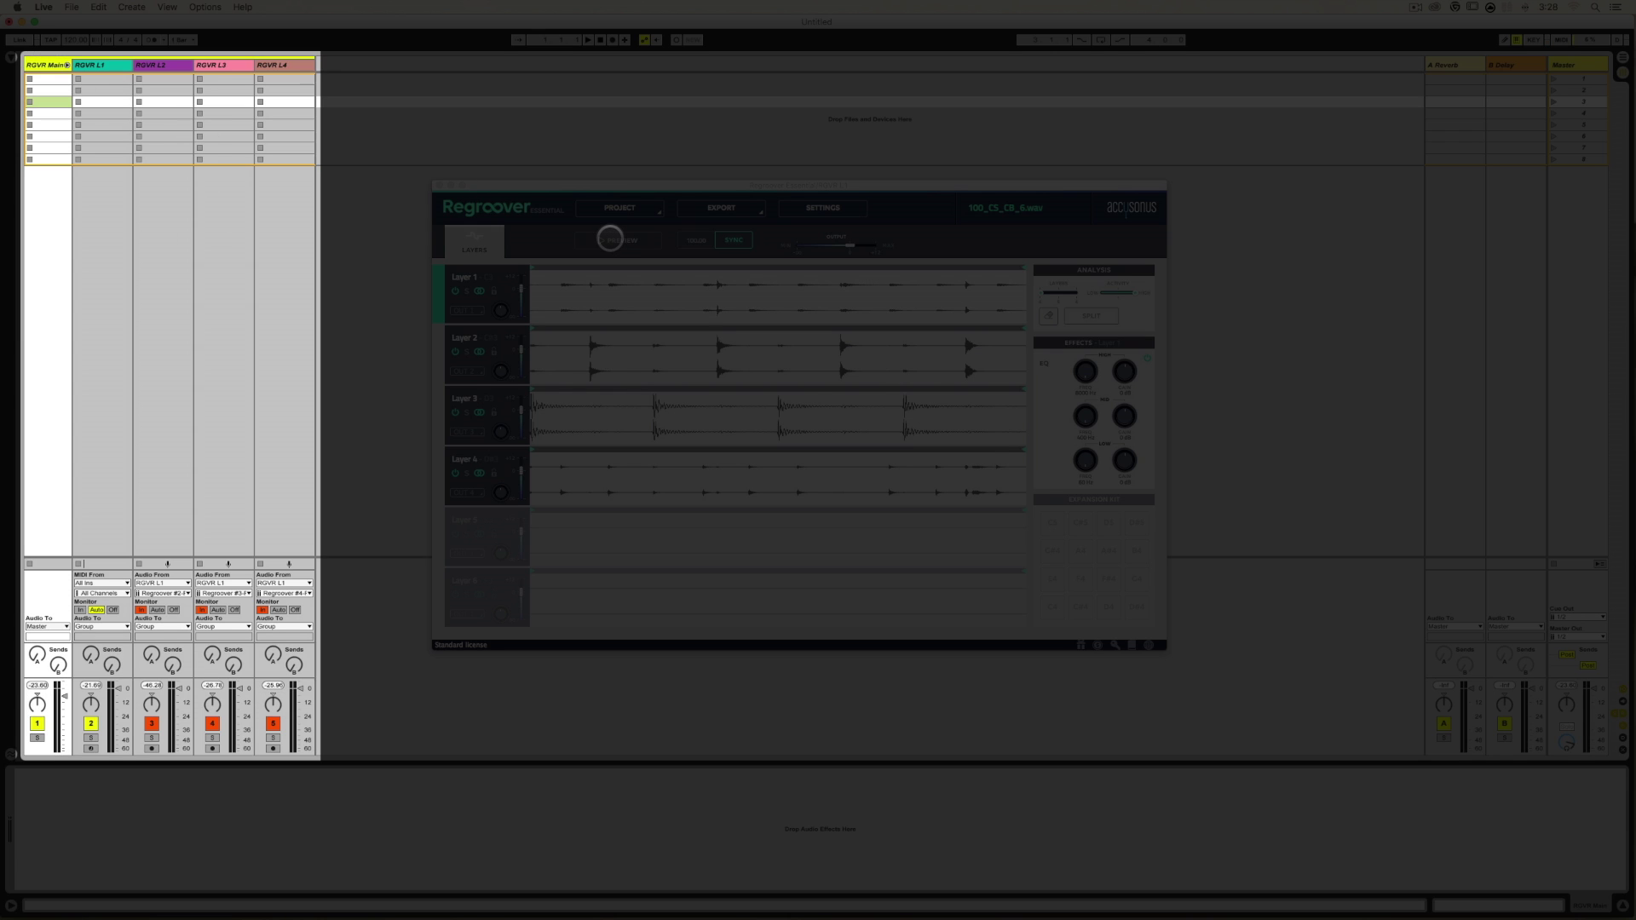
pyautogui.click(613, 240)
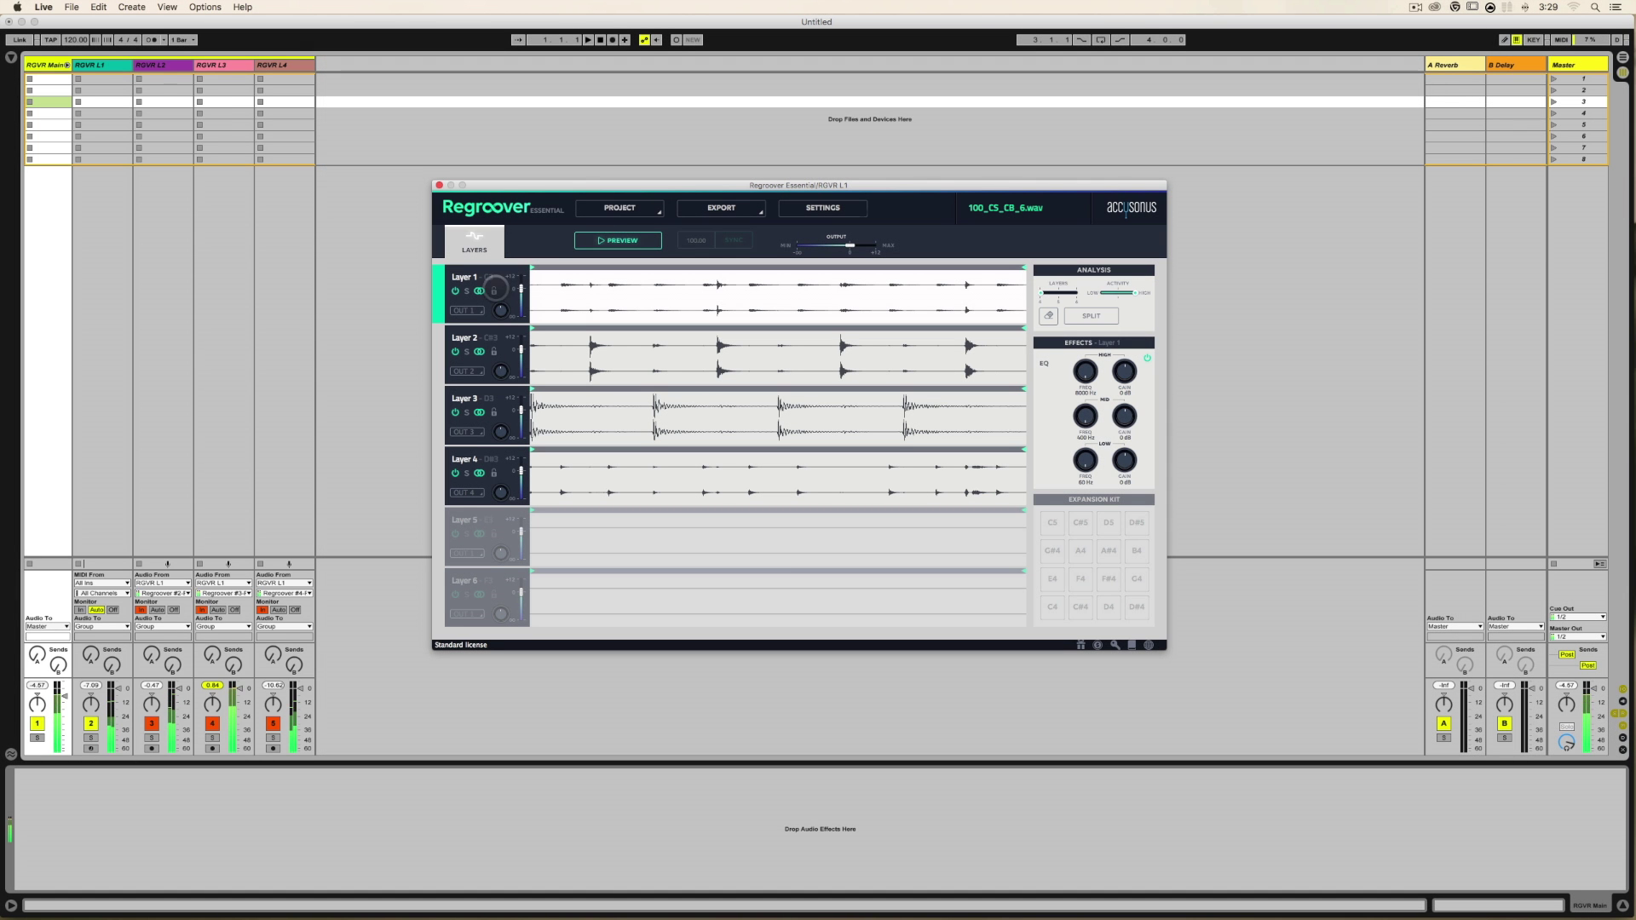
pyautogui.click(467, 291)
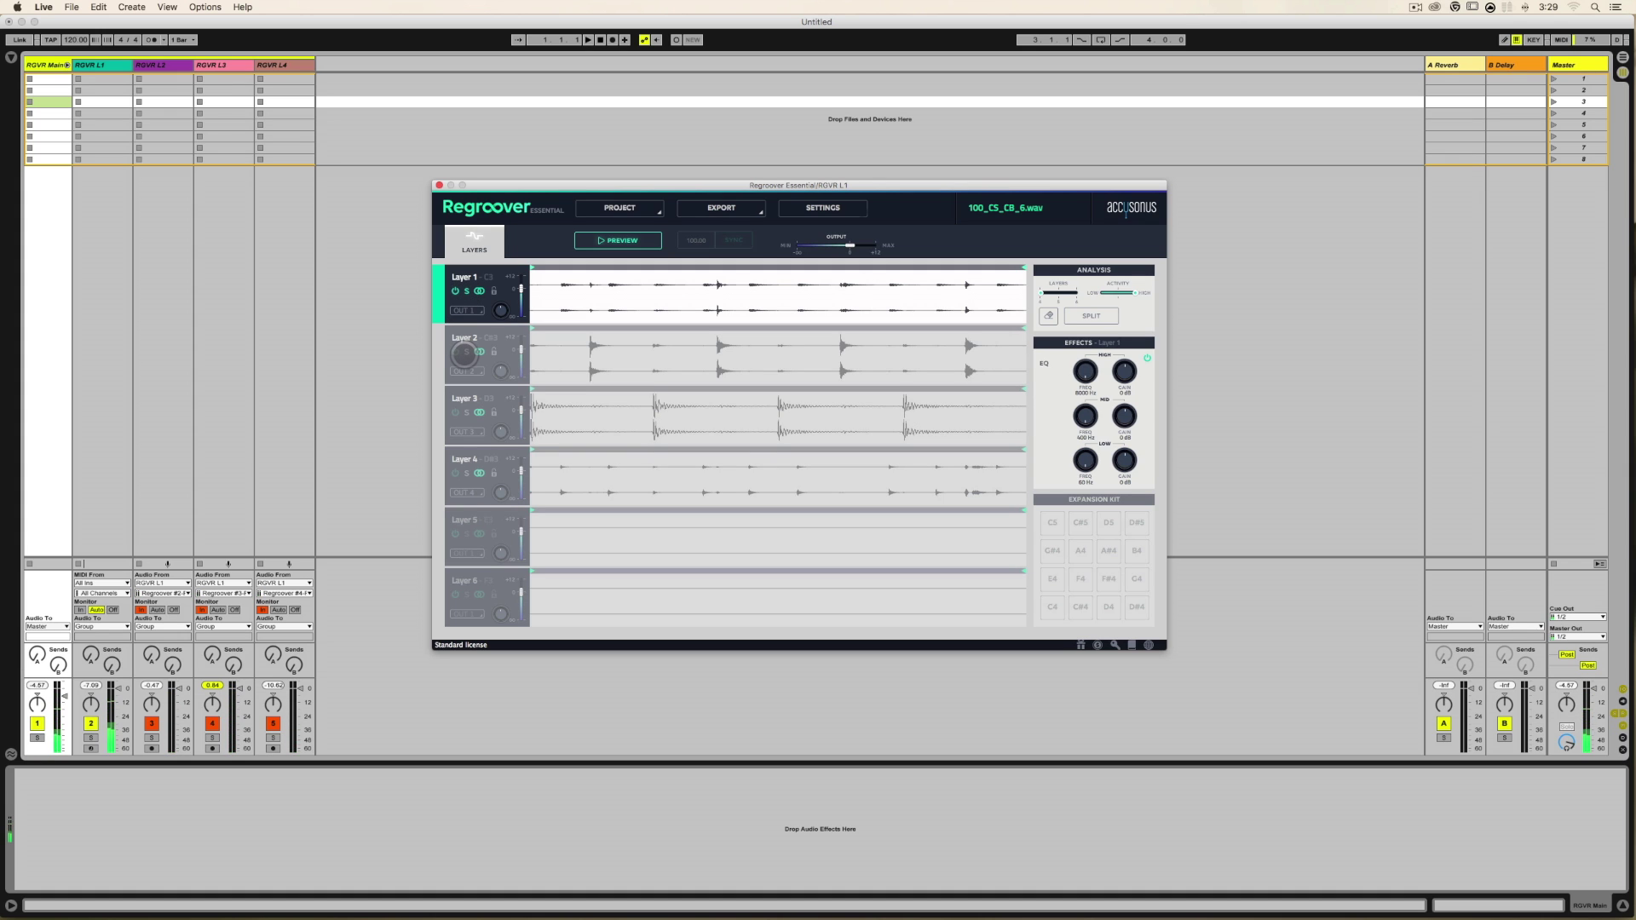
# - Solo Layer 2, unsolo it to hear all layers, and start Live playing
pyautogui.click(466, 352)
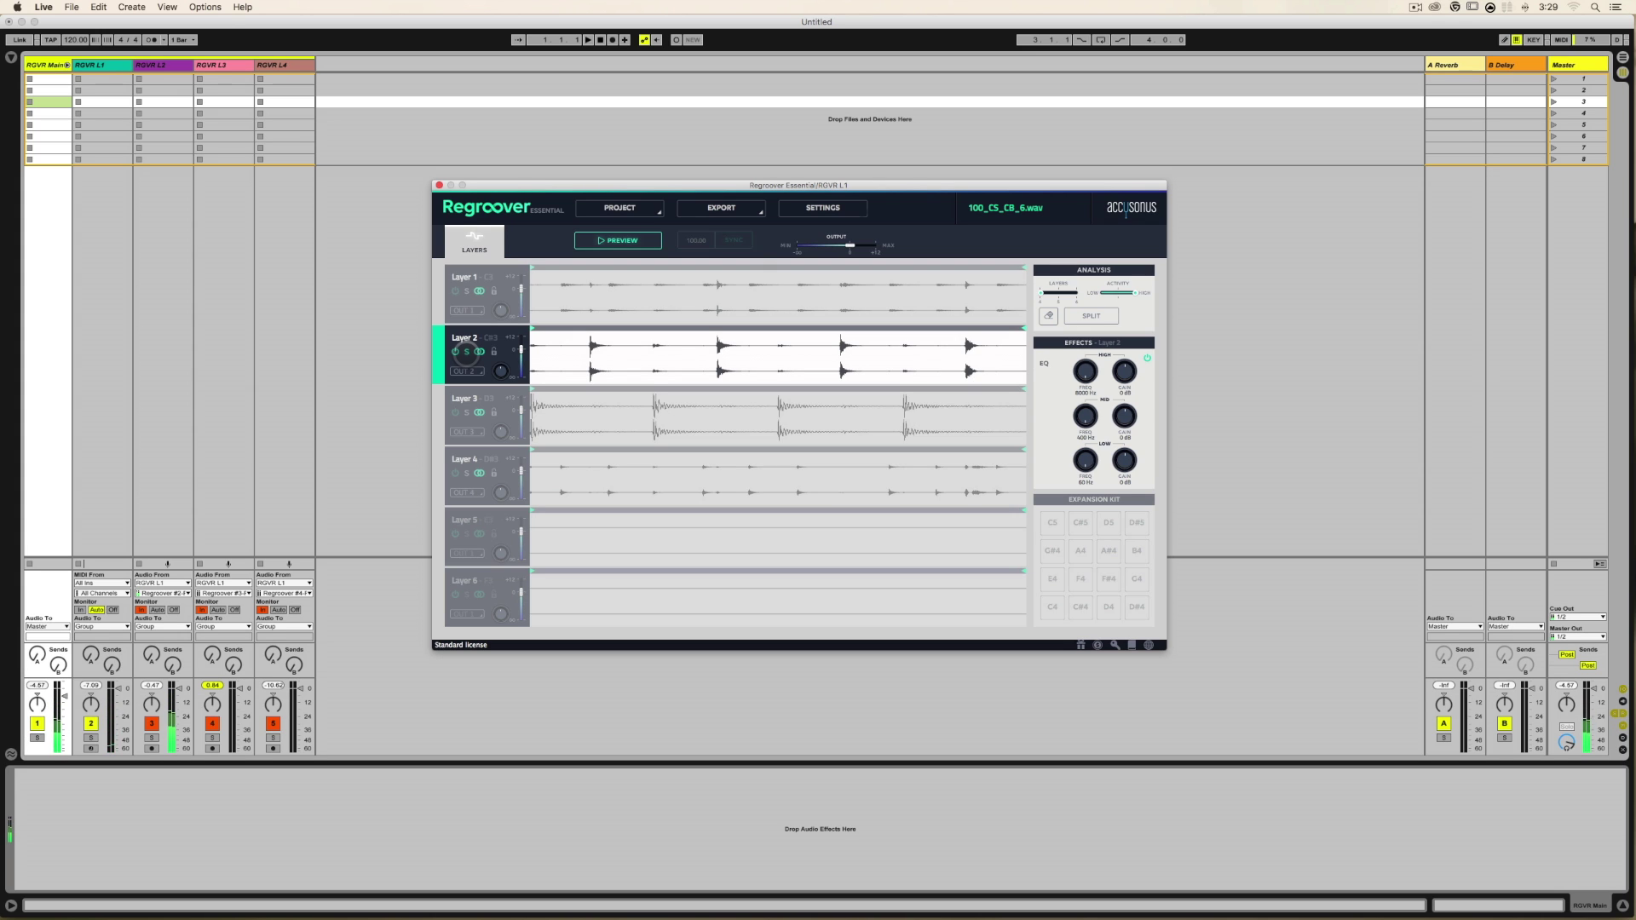
pyautogui.click(466, 352)
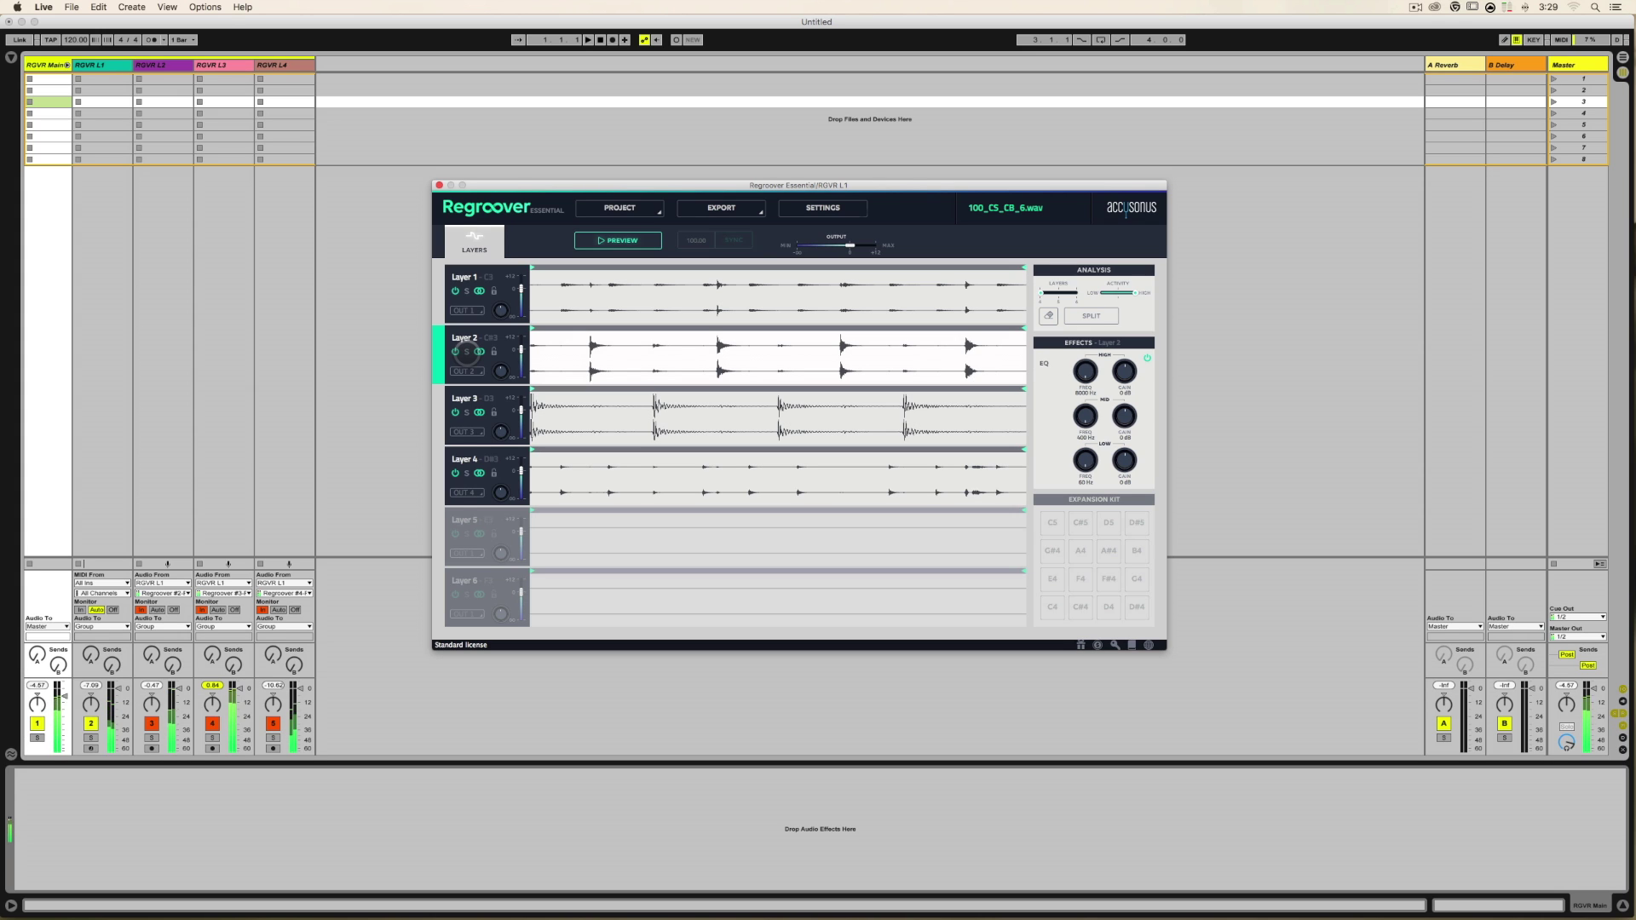
pyautogui.press('space')
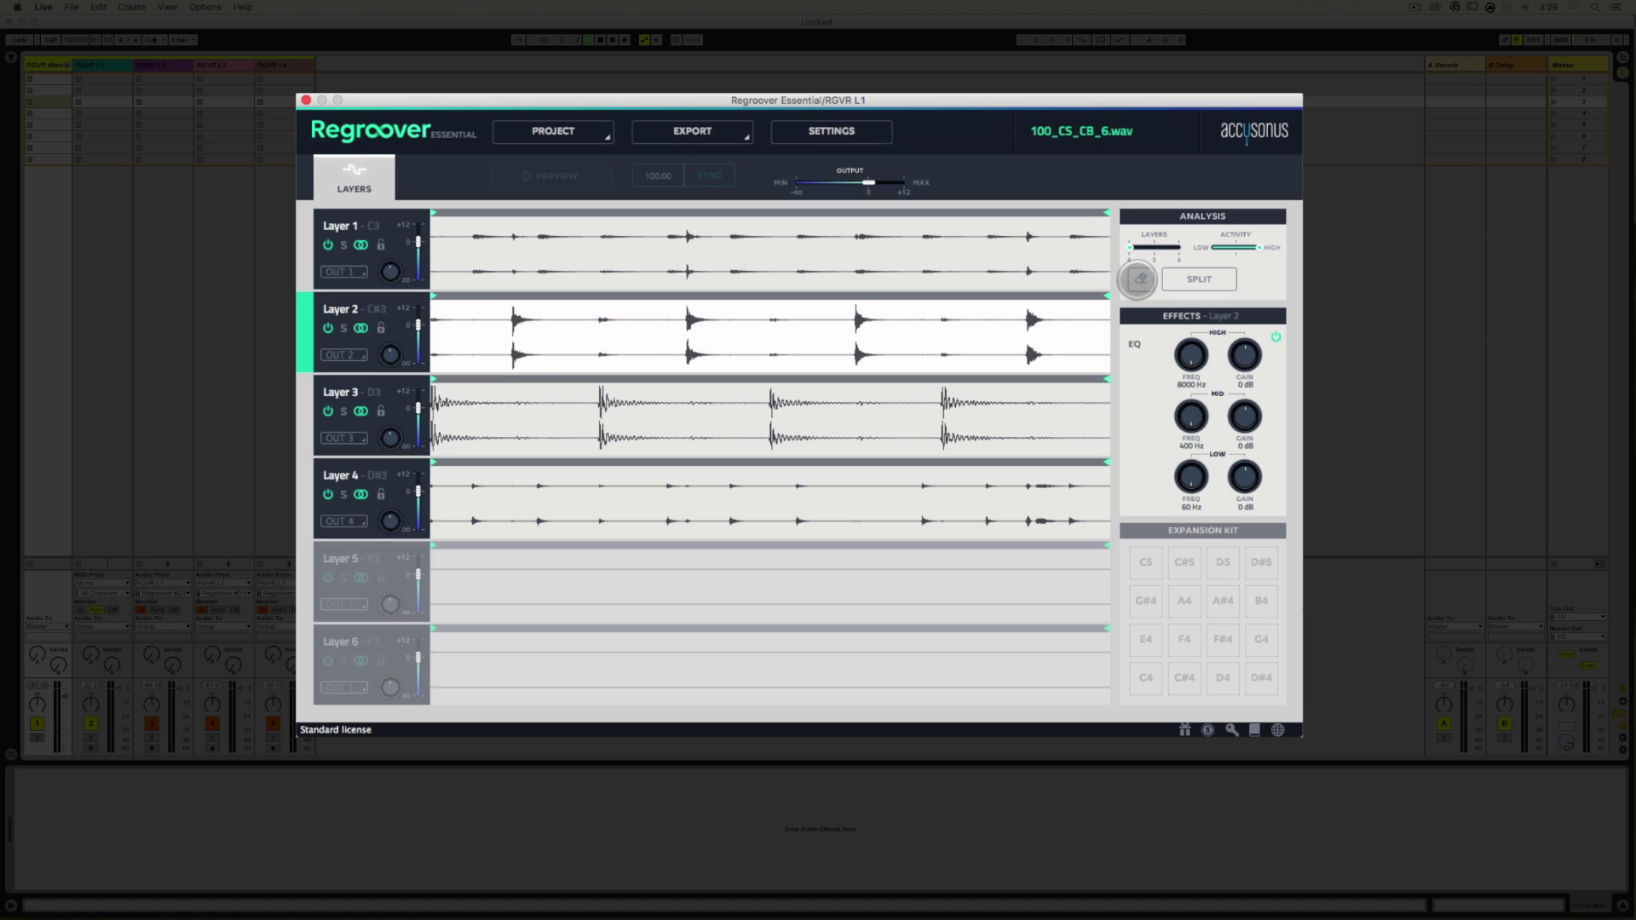
# - Turn on the eraser and mark four hits in Layer 1's waveform, narrowing the third region
pyautogui.click(1140, 278)
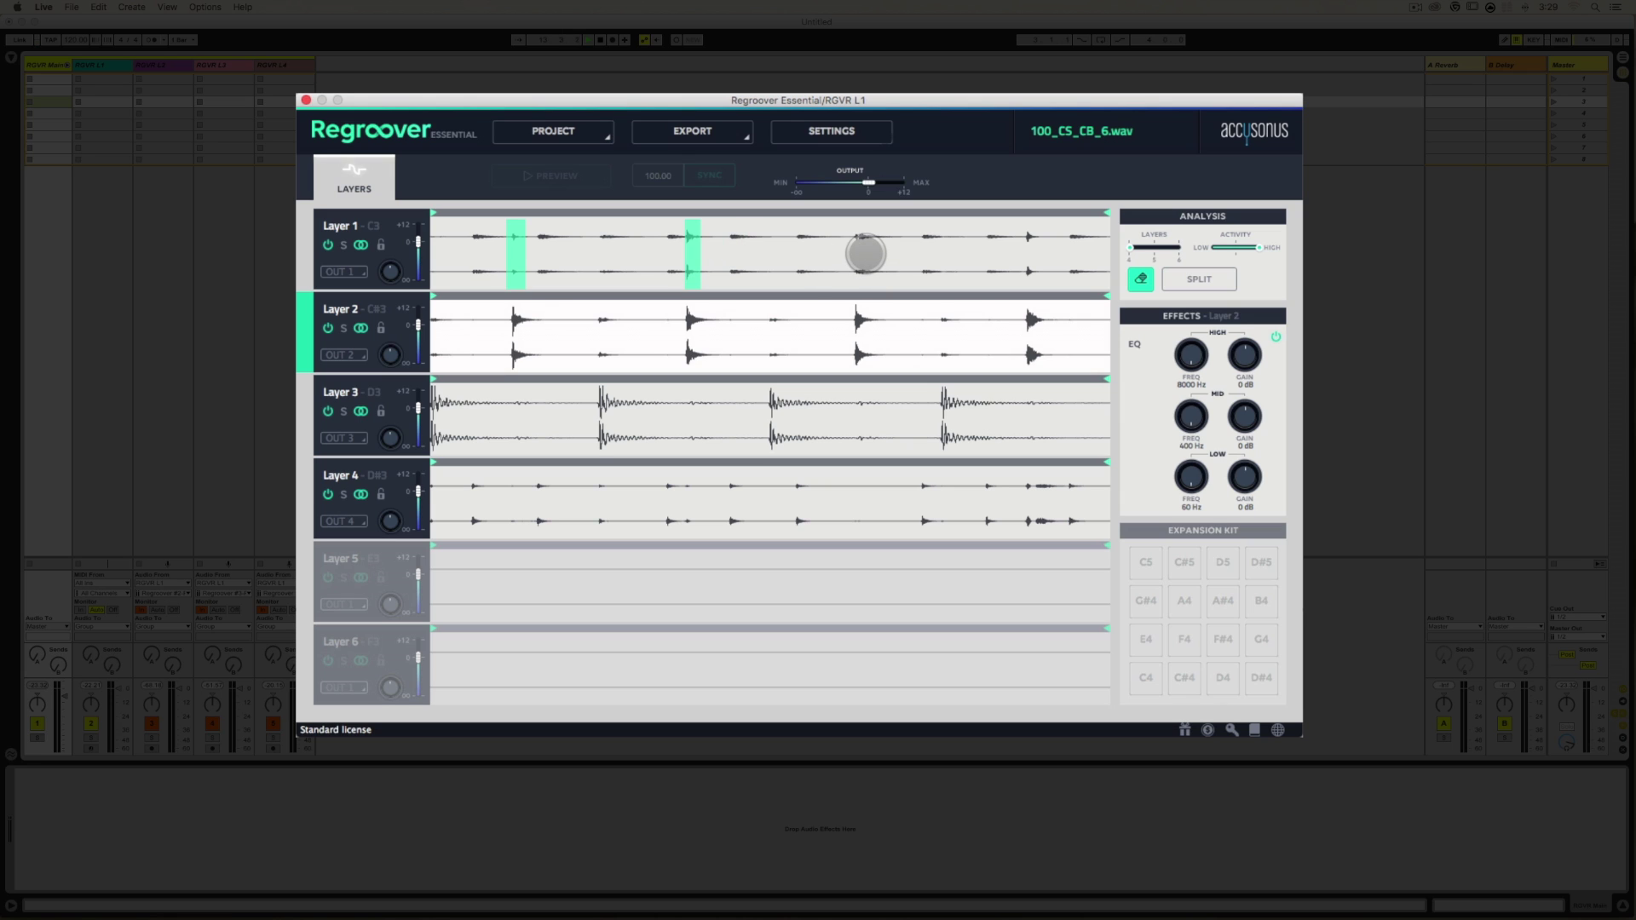
pyautogui.click(856, 254)
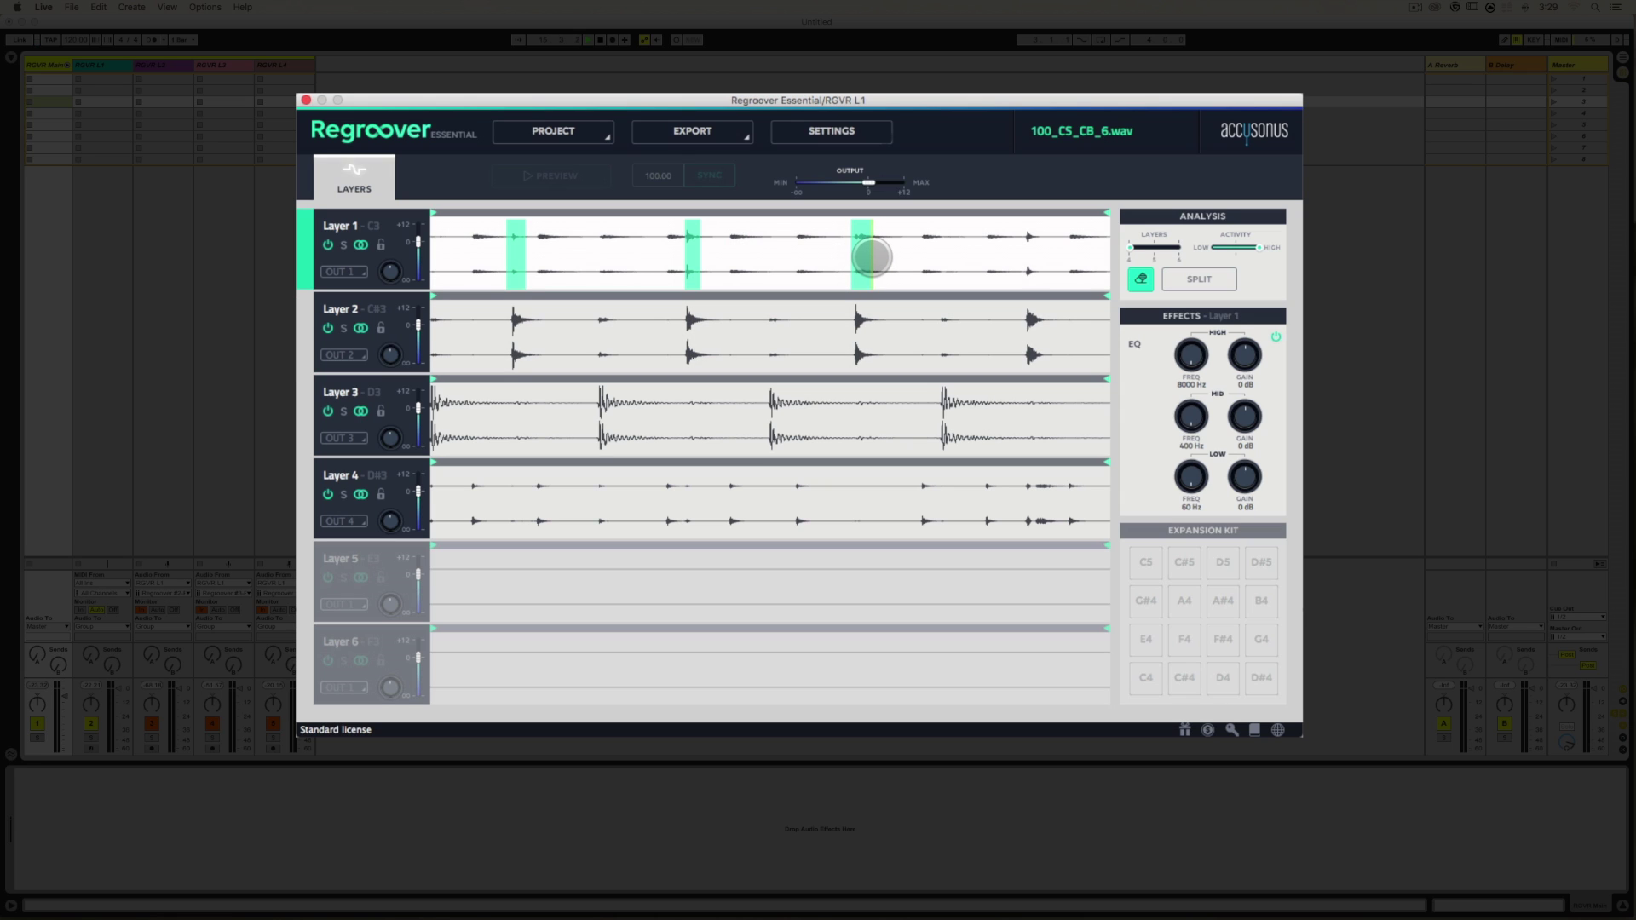
pyautogui.moveTo(871, 257); pyautogui.dragTo(899, 255)
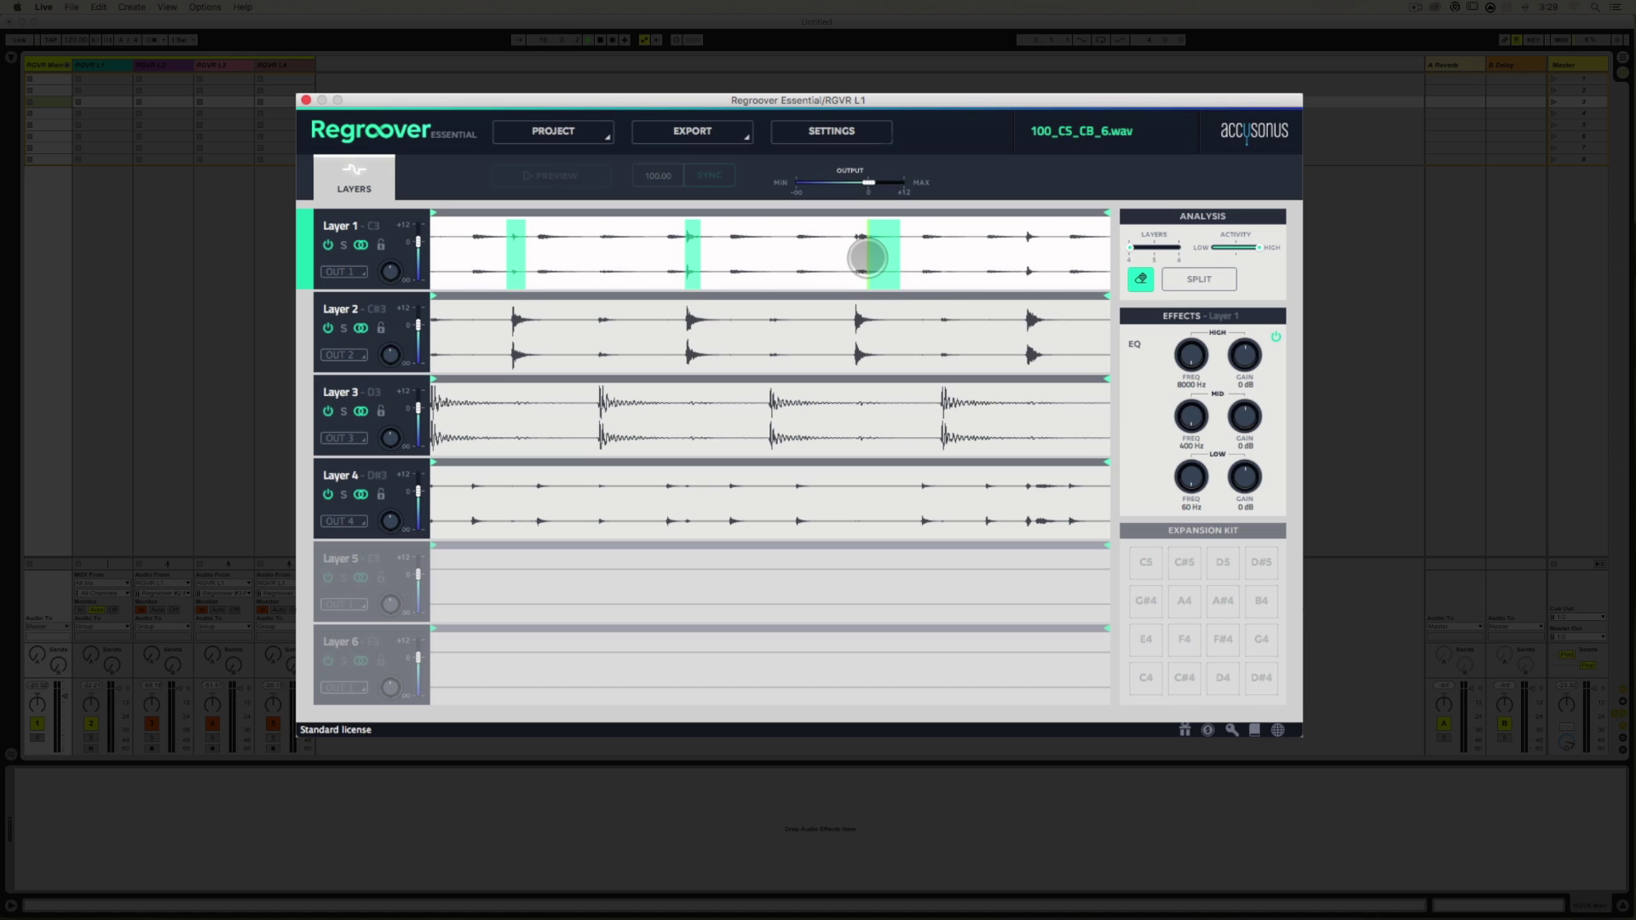
pyautogui.moveTo(862, 256); pyautogui.dragTo(871, 257)
pyautogui.moveTo(1027, 253); pyautogui.dragTo(1032, 255)
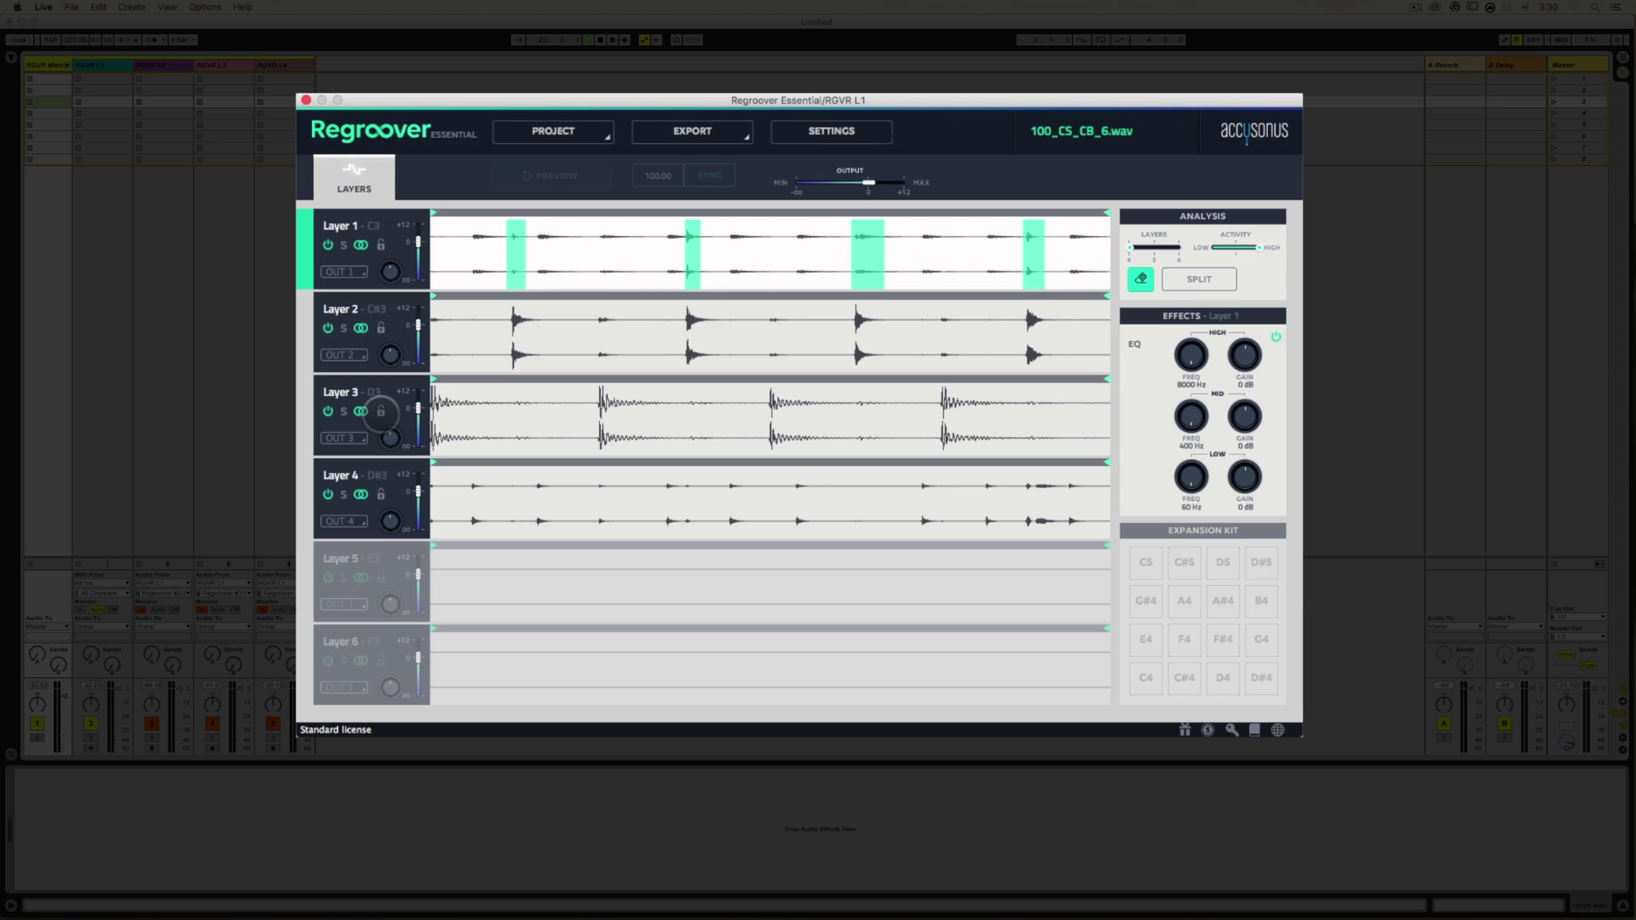
# - Lock Layers 3 and 4, then run SPLIT to re-analyze the loop
pyautogui.click(381, 412)
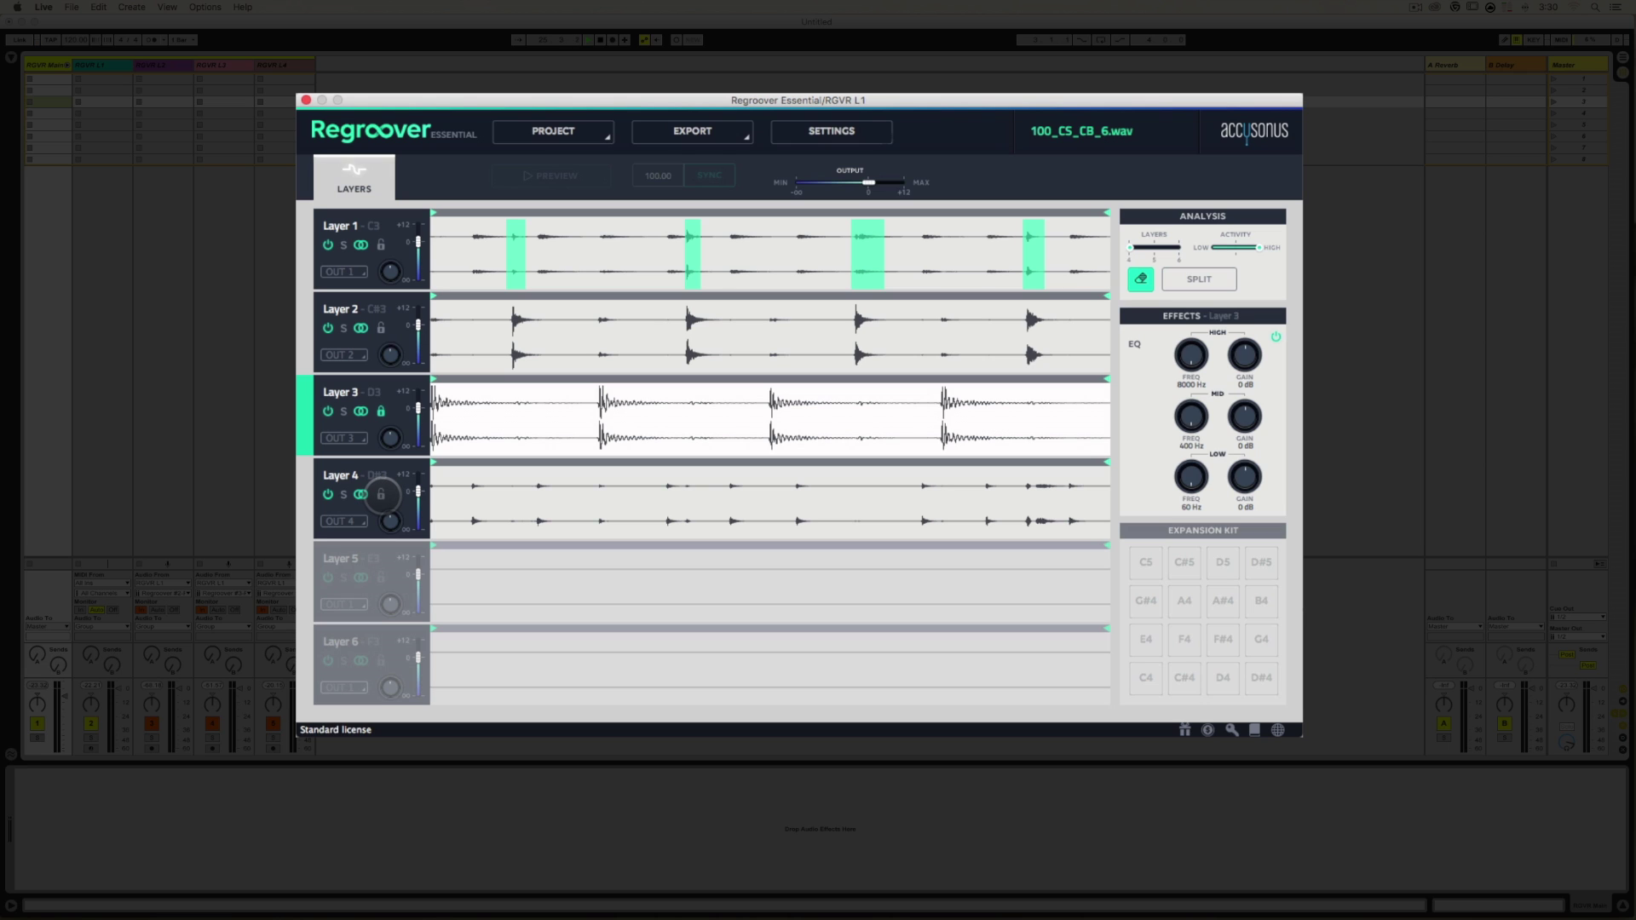
pyautogui.click(381, 495)
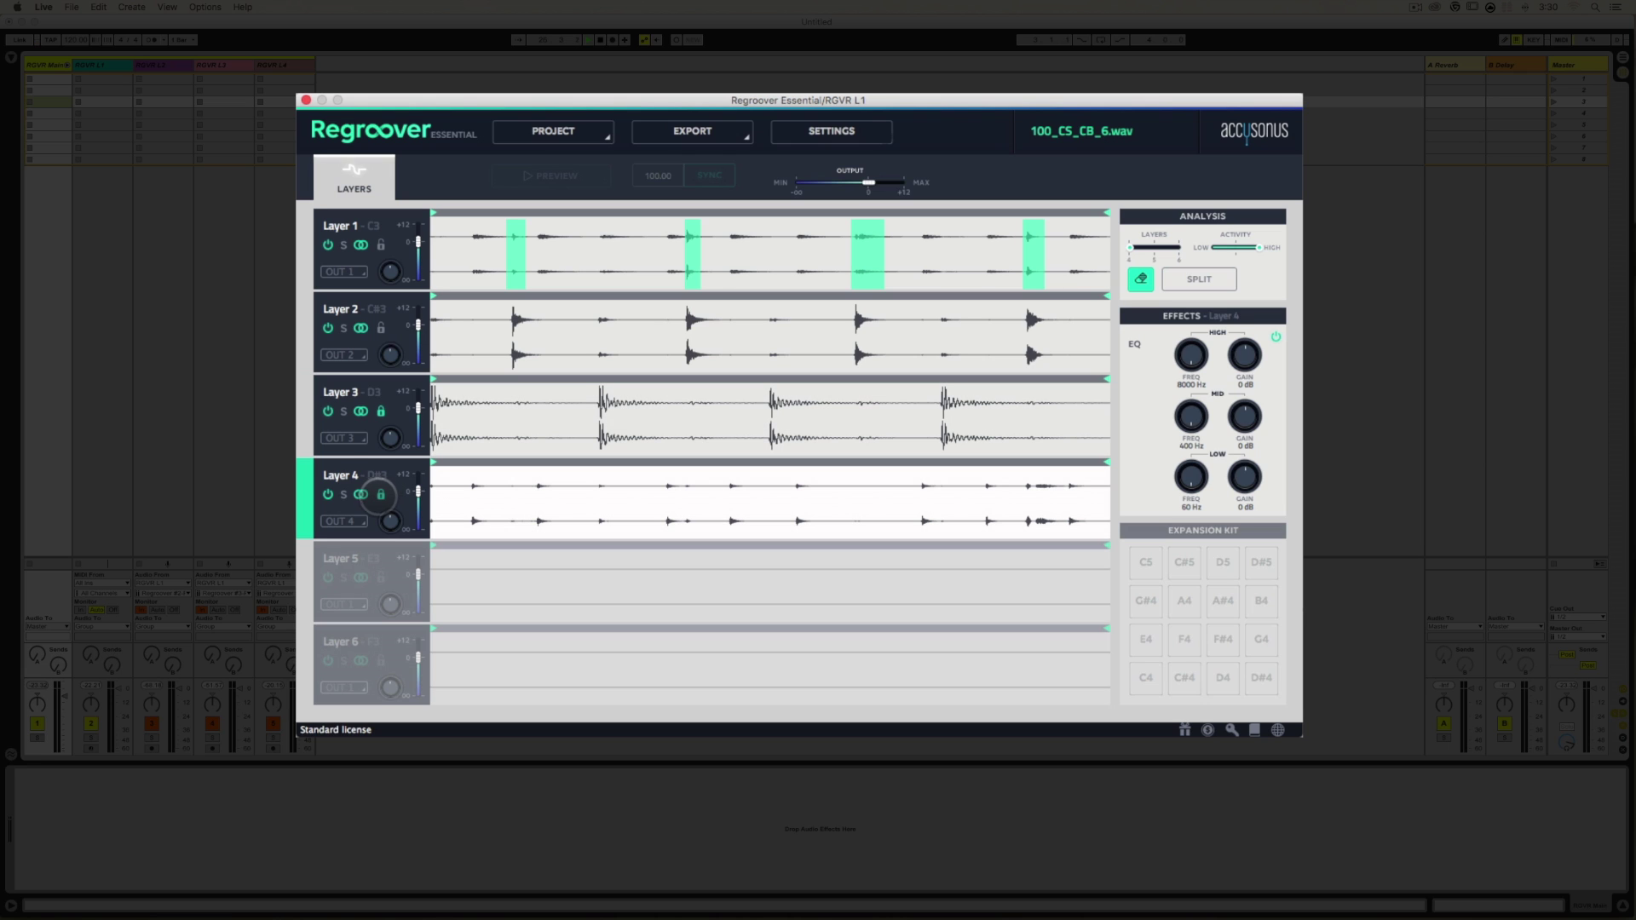
pyautogui.click(1201, 280)
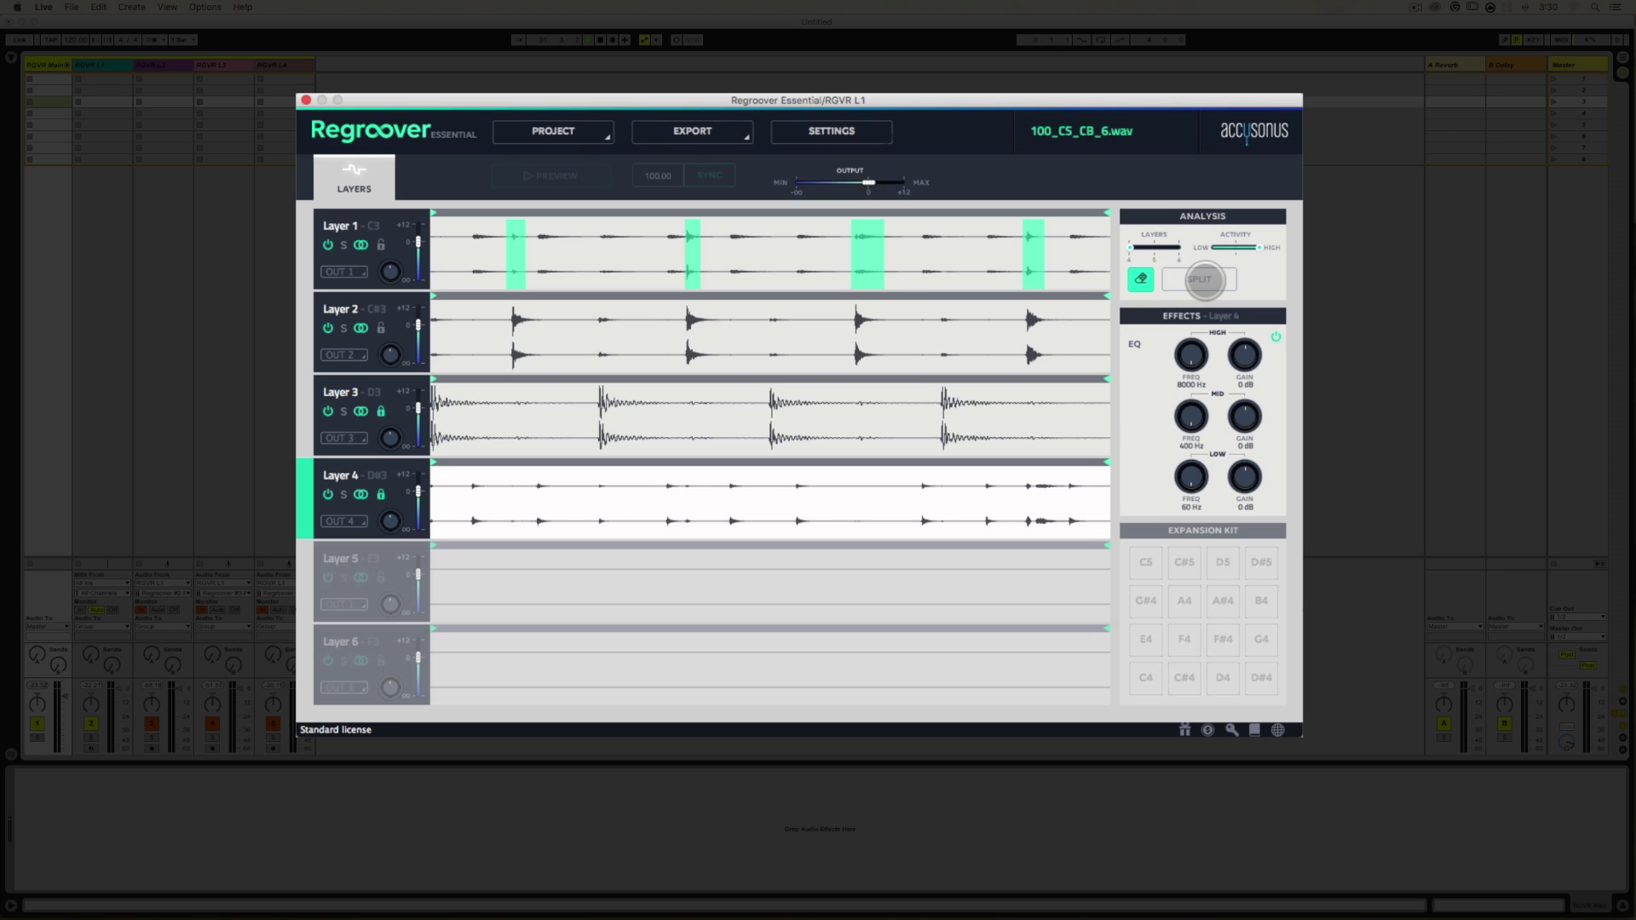
pyautogui.click(1201, 279)
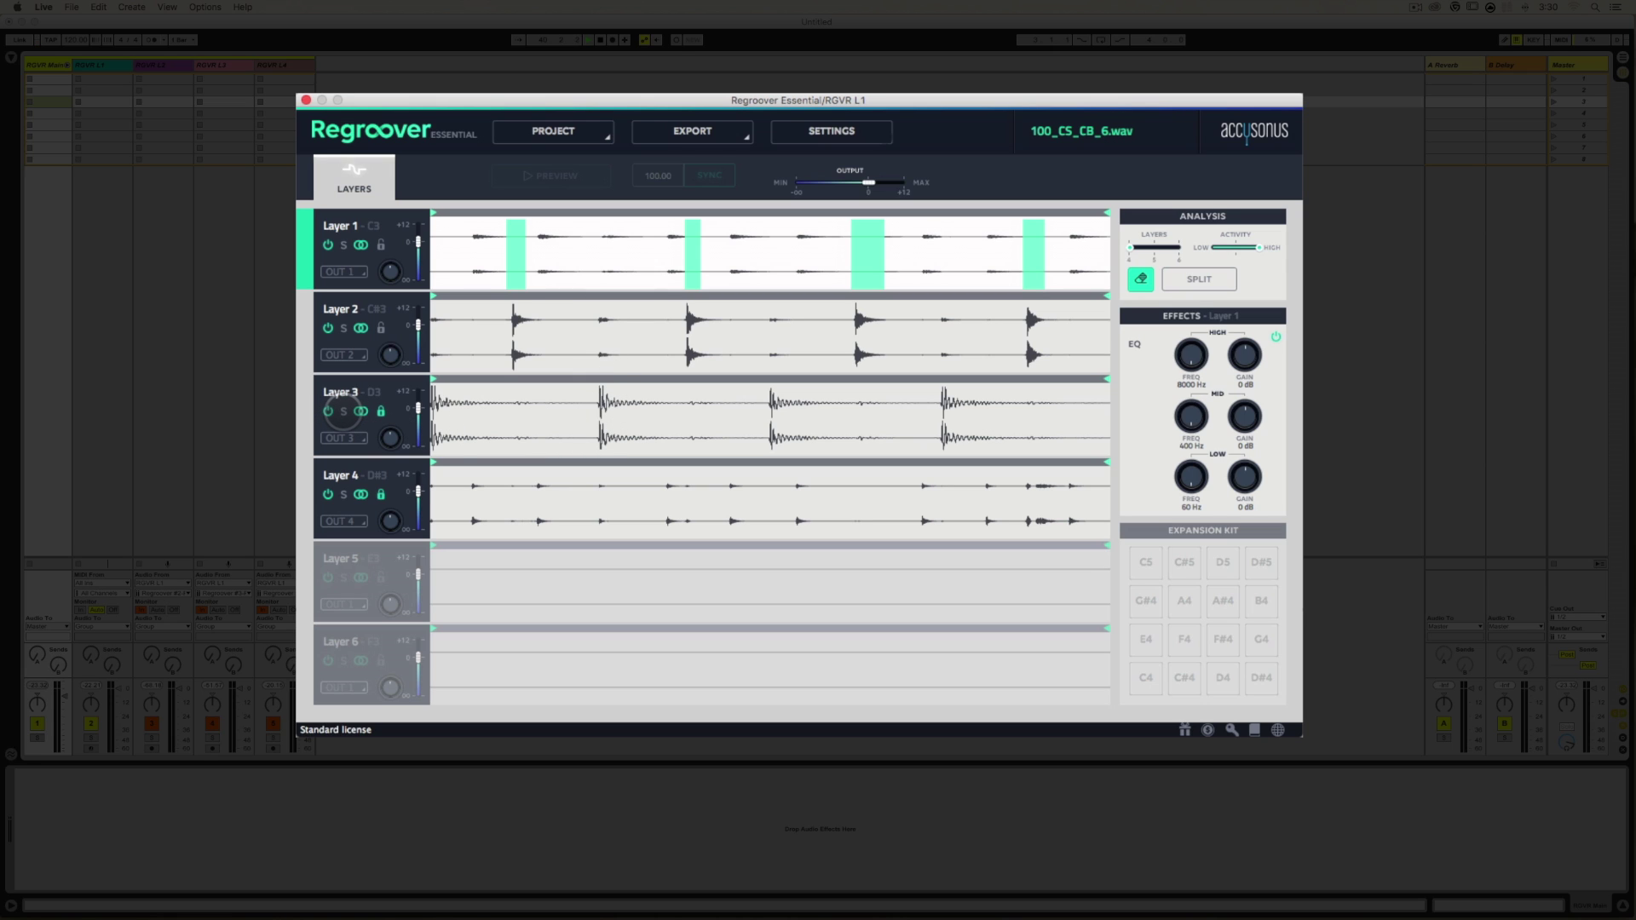
pyautogui.click(343, 411)
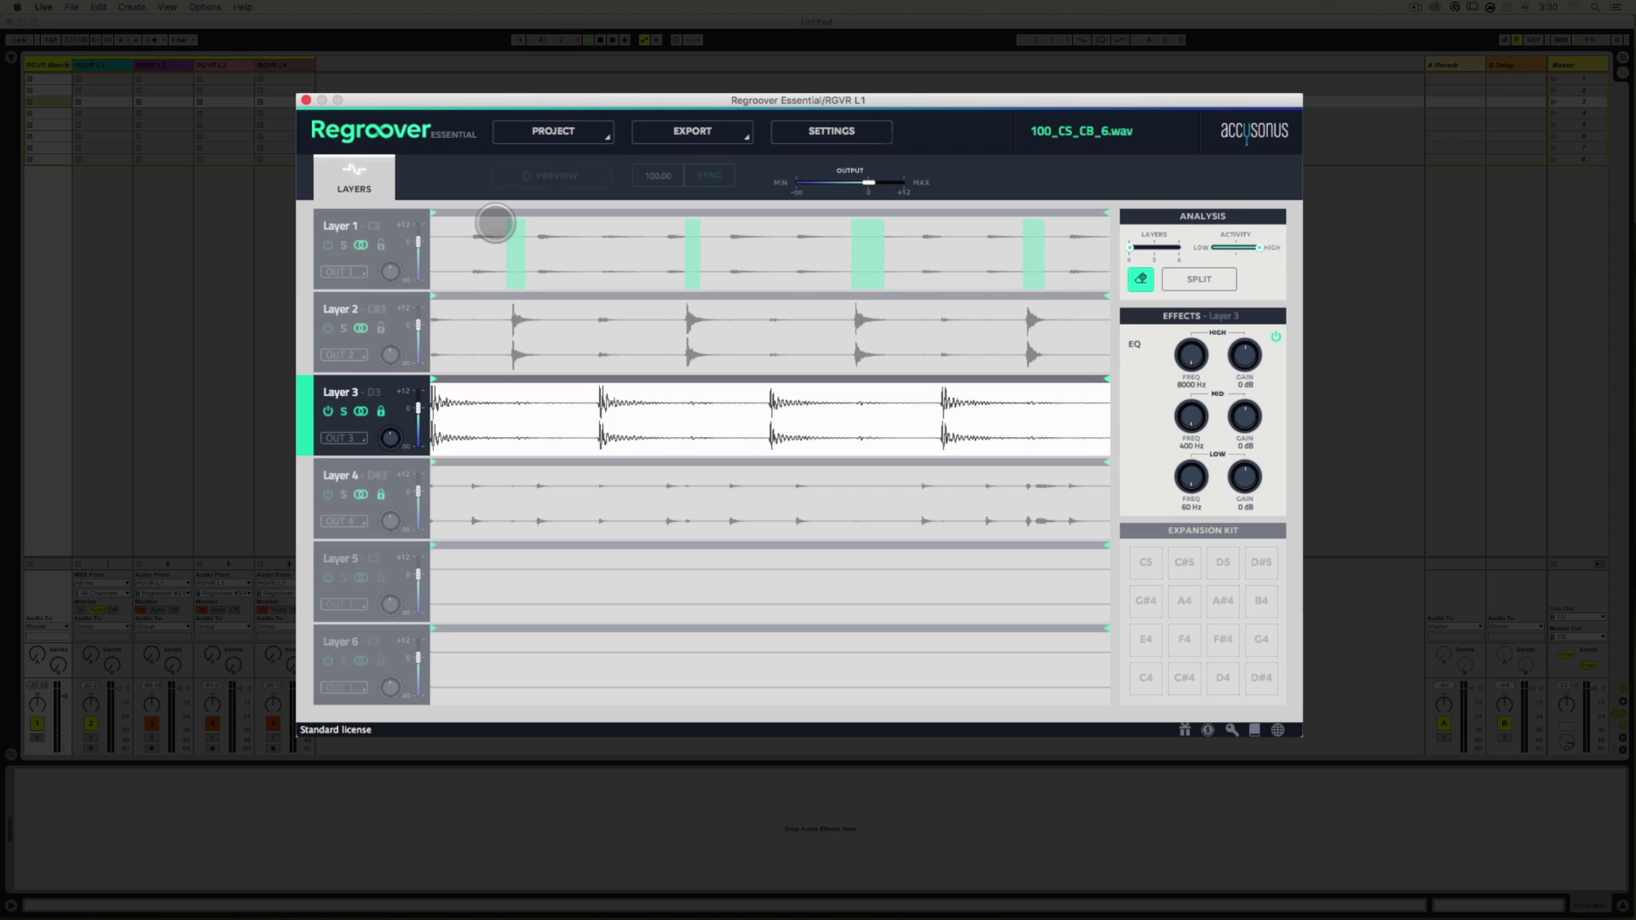
pyautogui.click(601, 40)
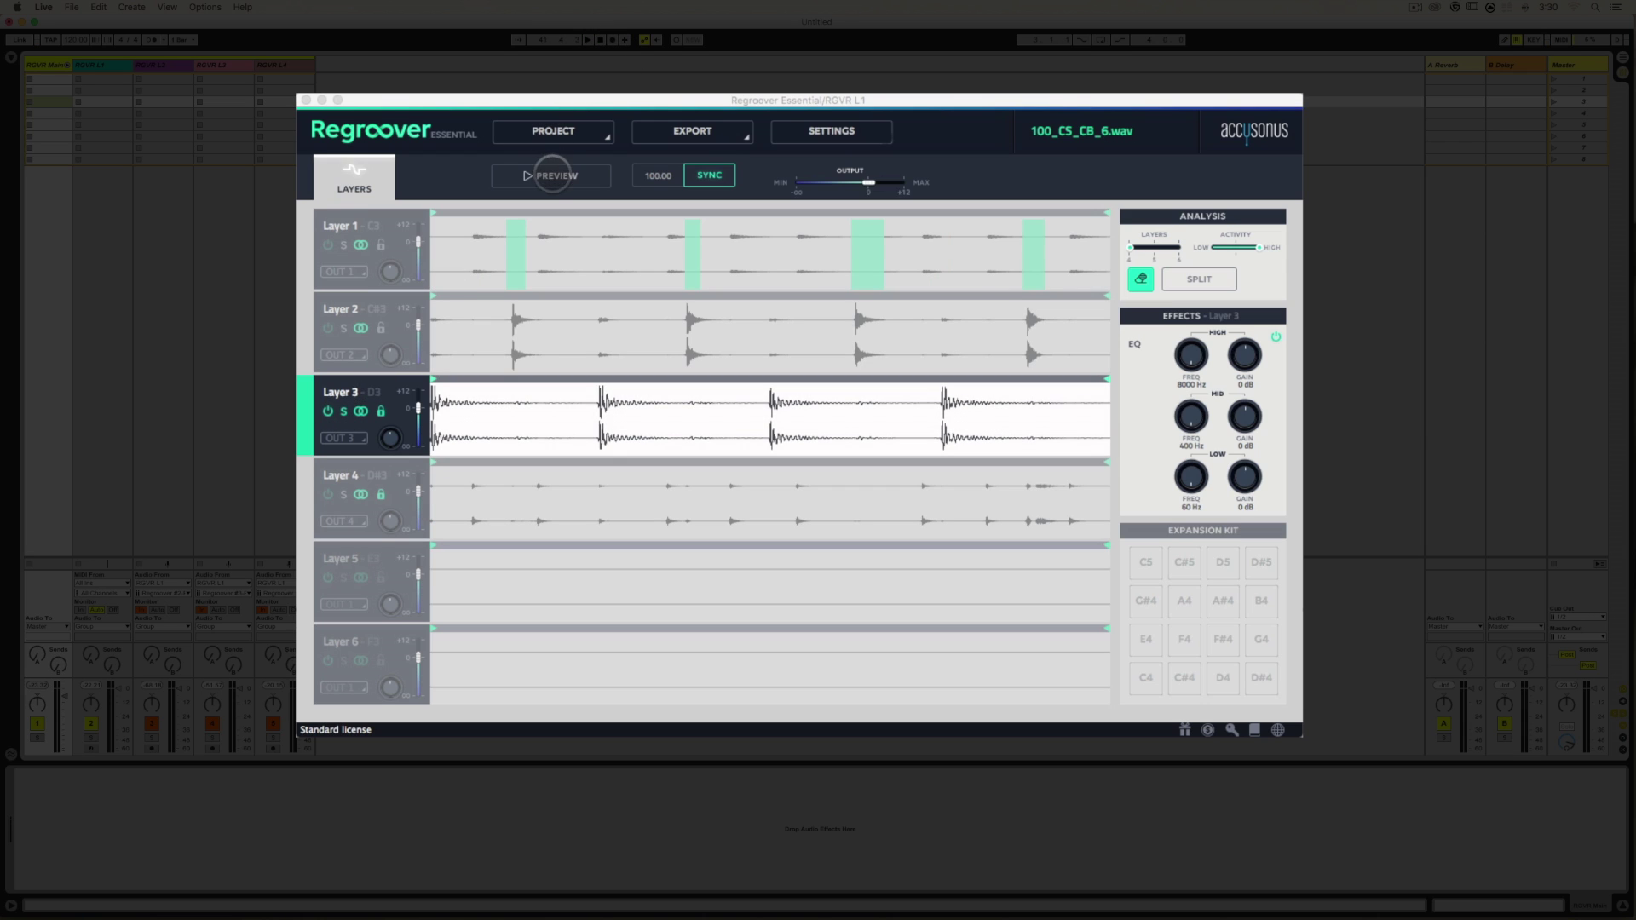
pyautogui.click(550, 177)
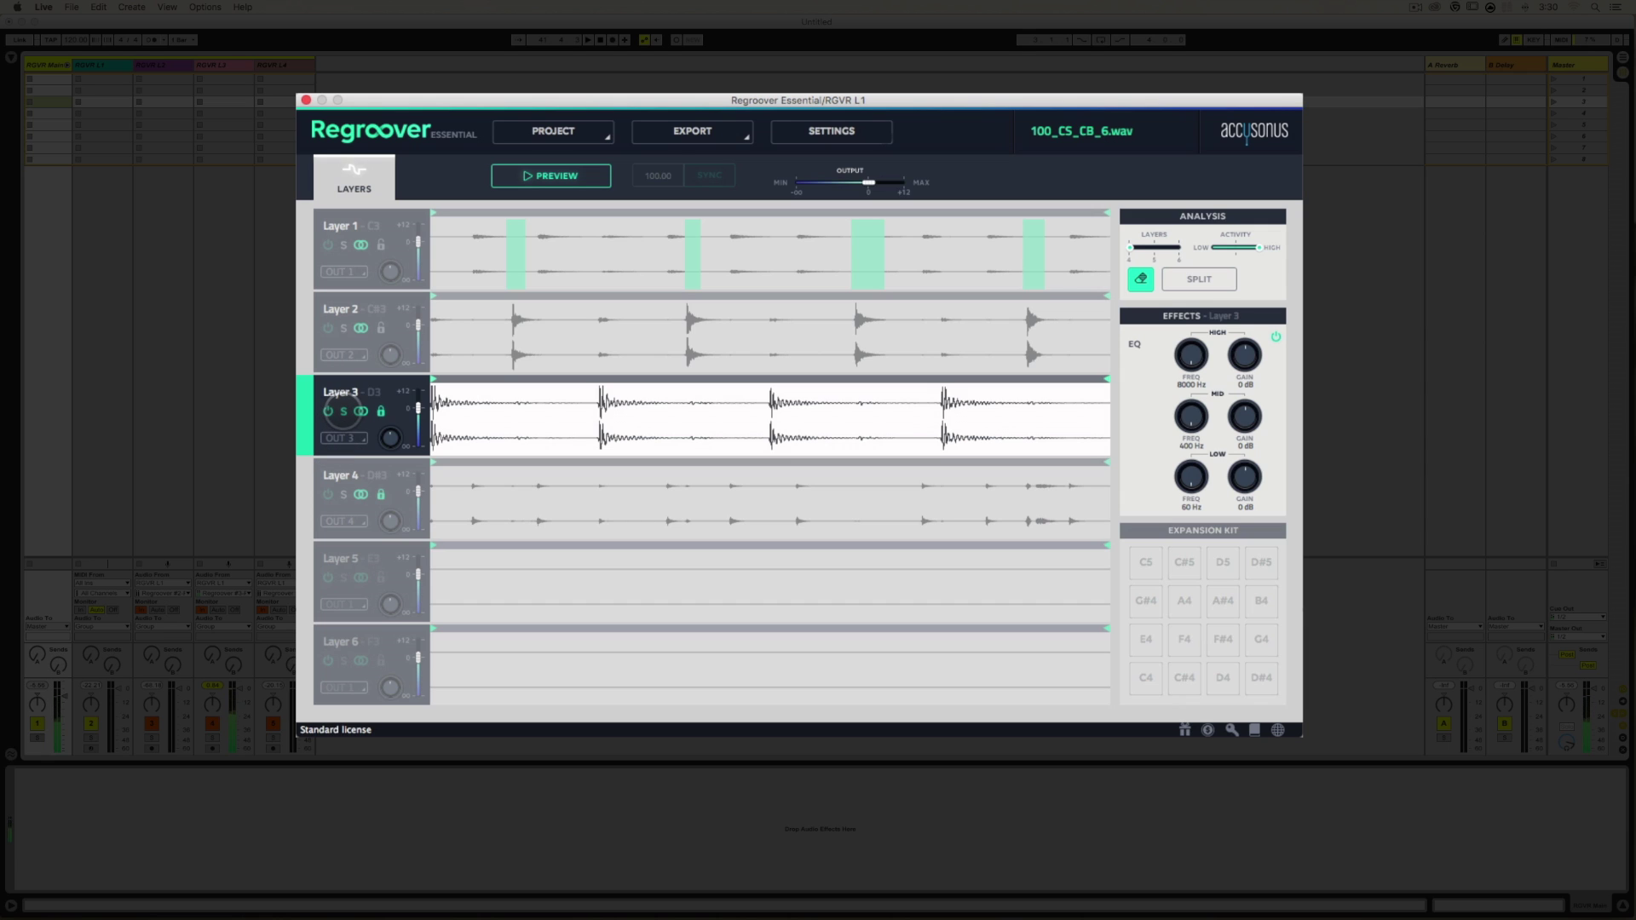
pyautogui.click(344, 328)
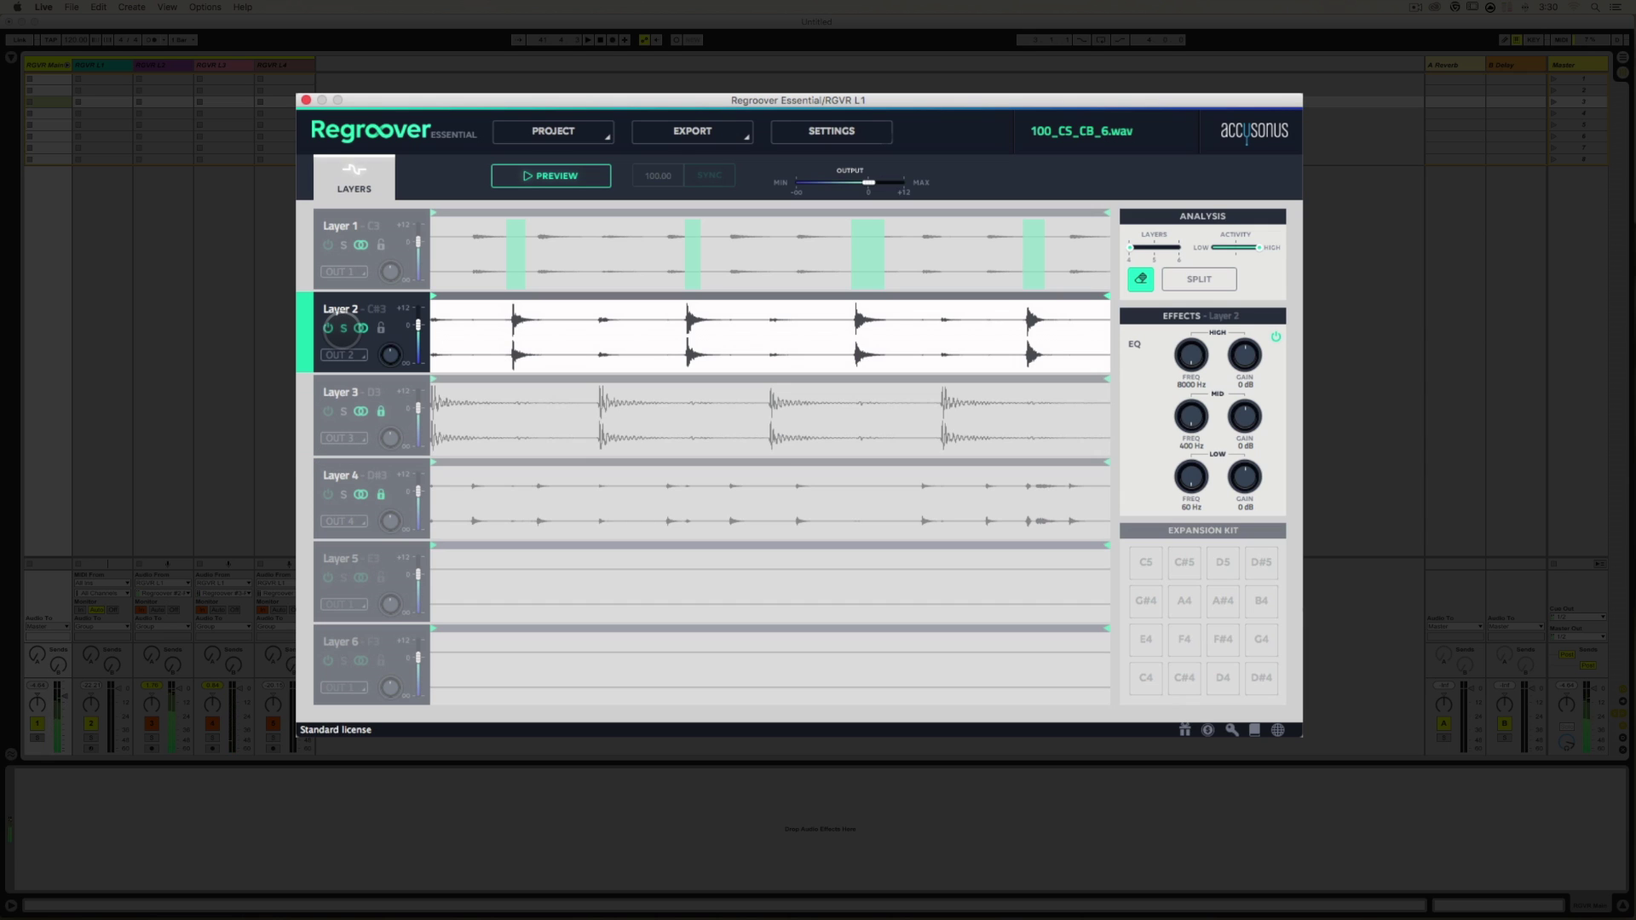
pyautogui.click(343, 328)
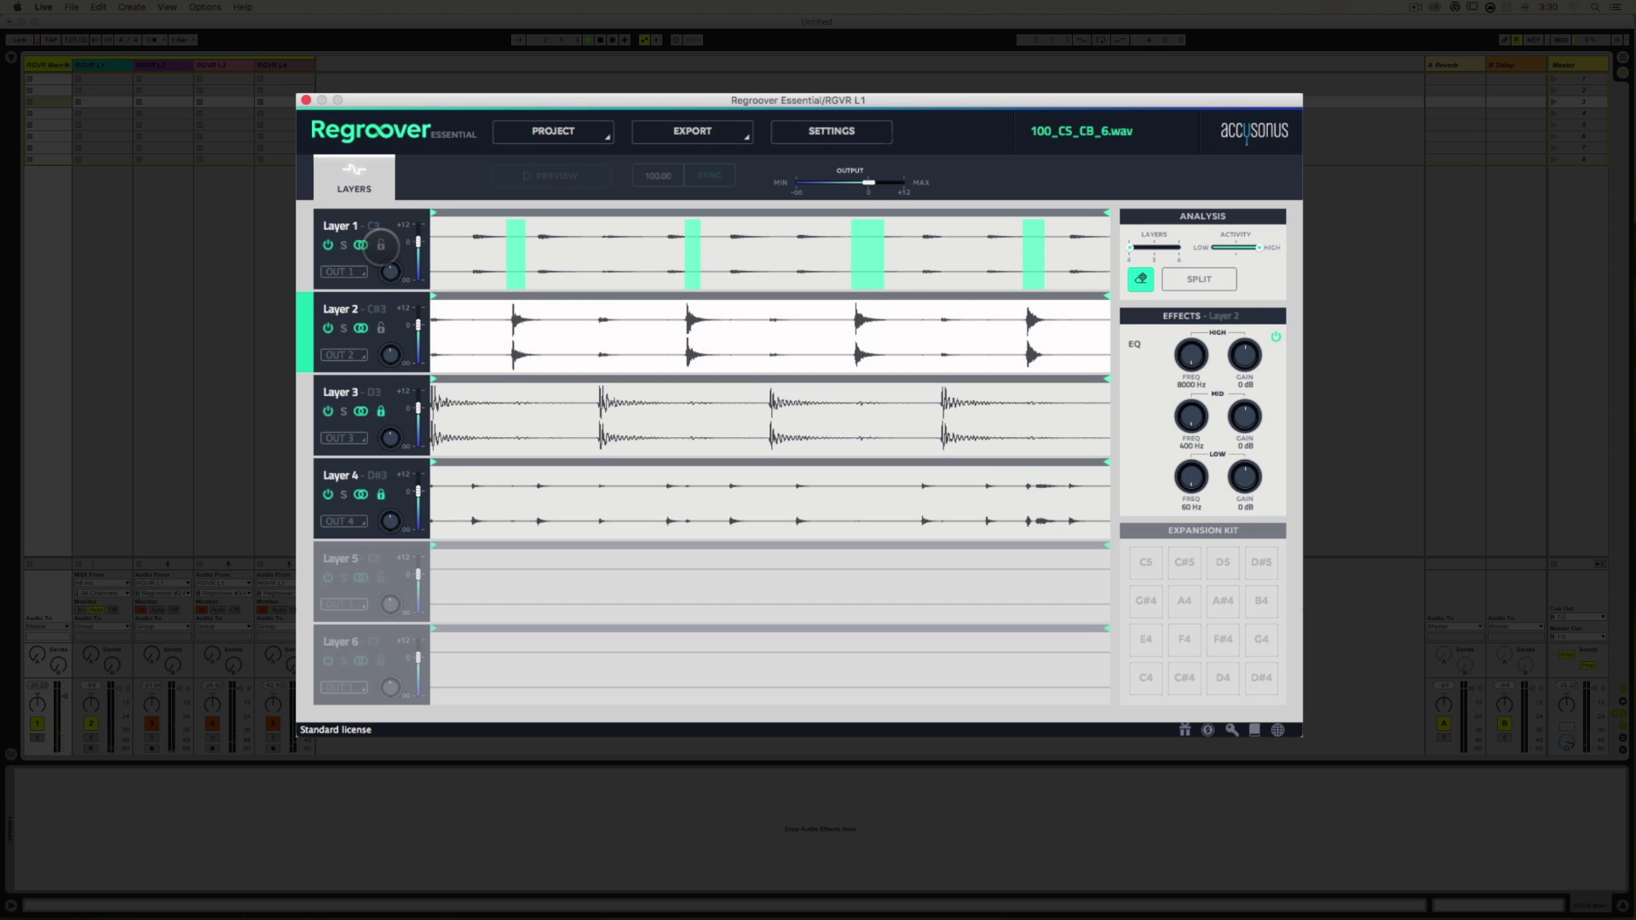
# - Lock Layer 1, unlock Layer 3, and select Layer 2
pyautogui.click(381, 245)
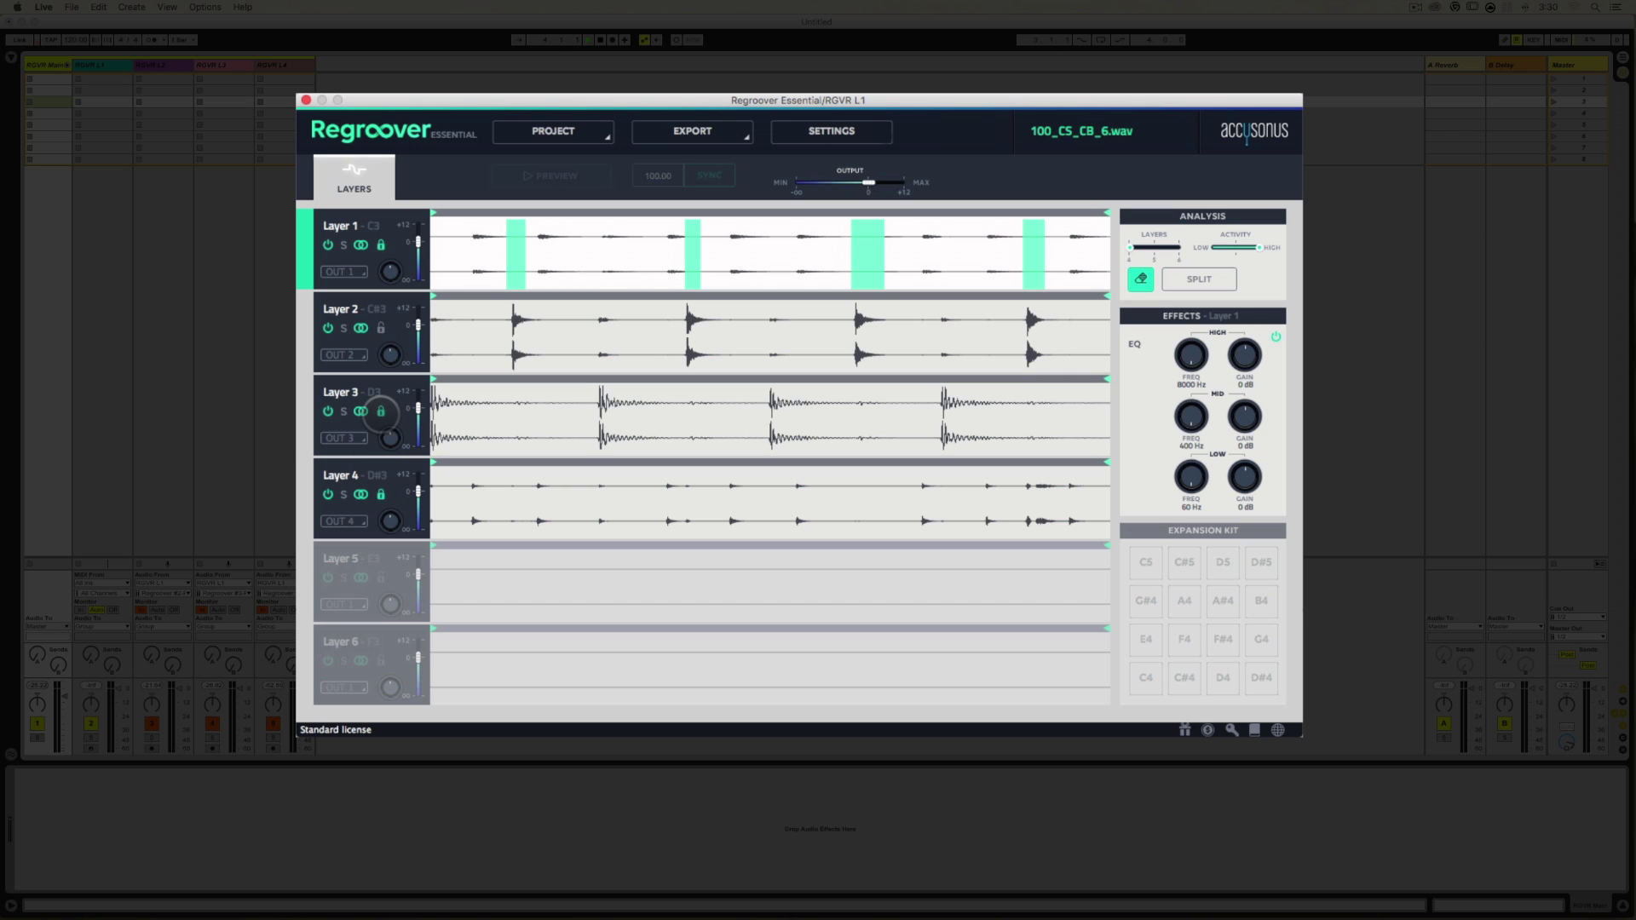
pyautogui.click(381, 411)
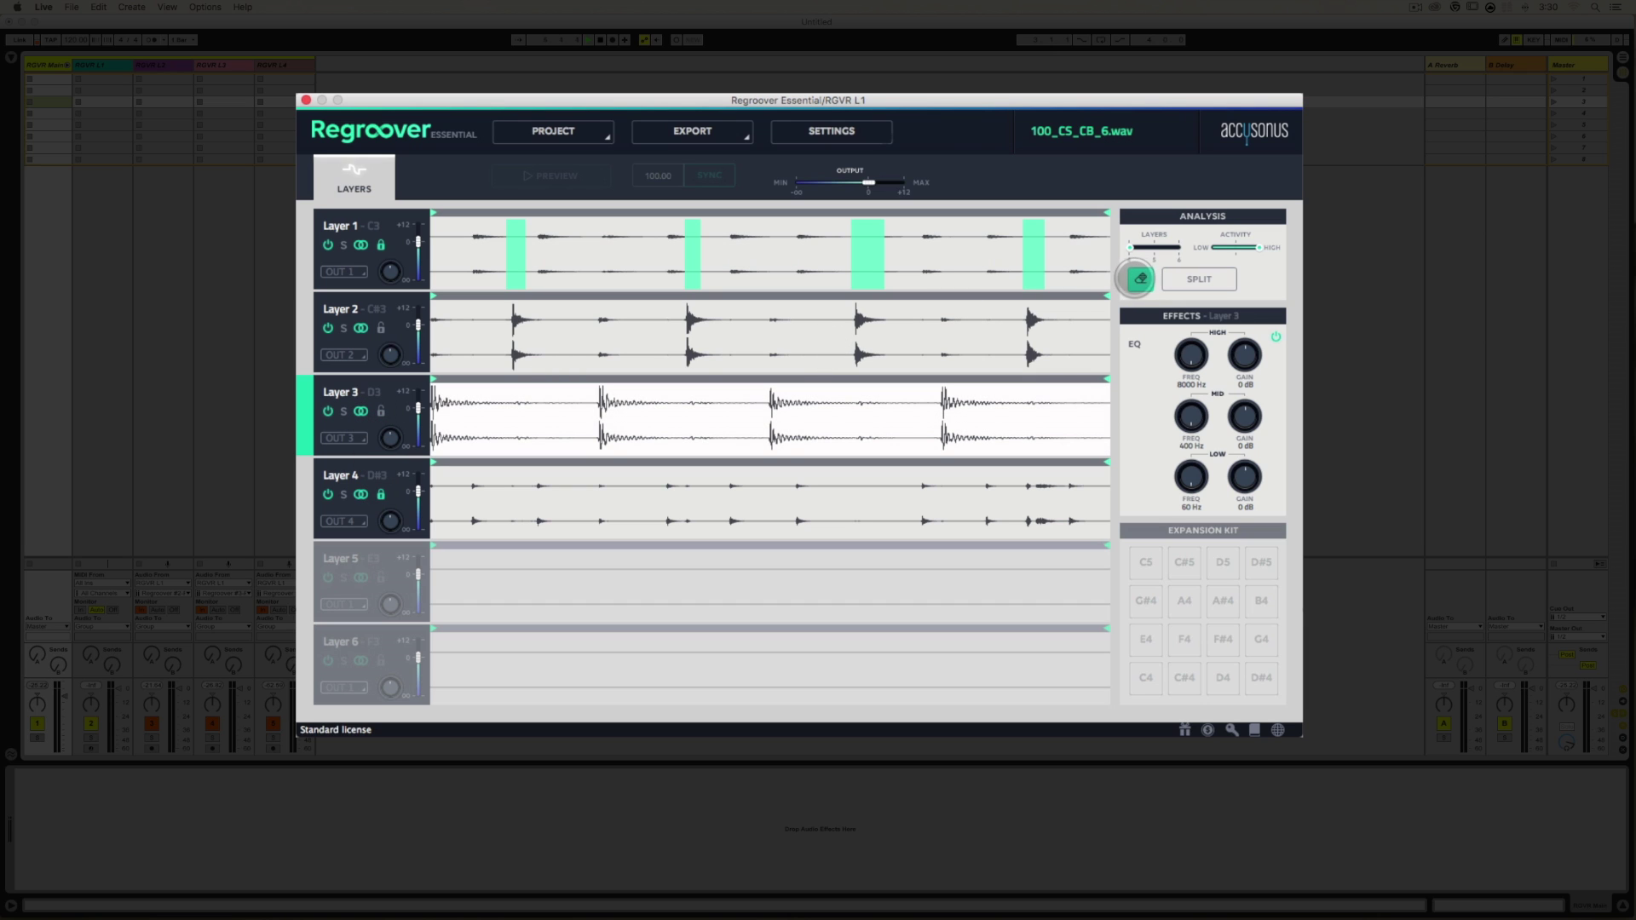
pyautogui.click(598, 345)
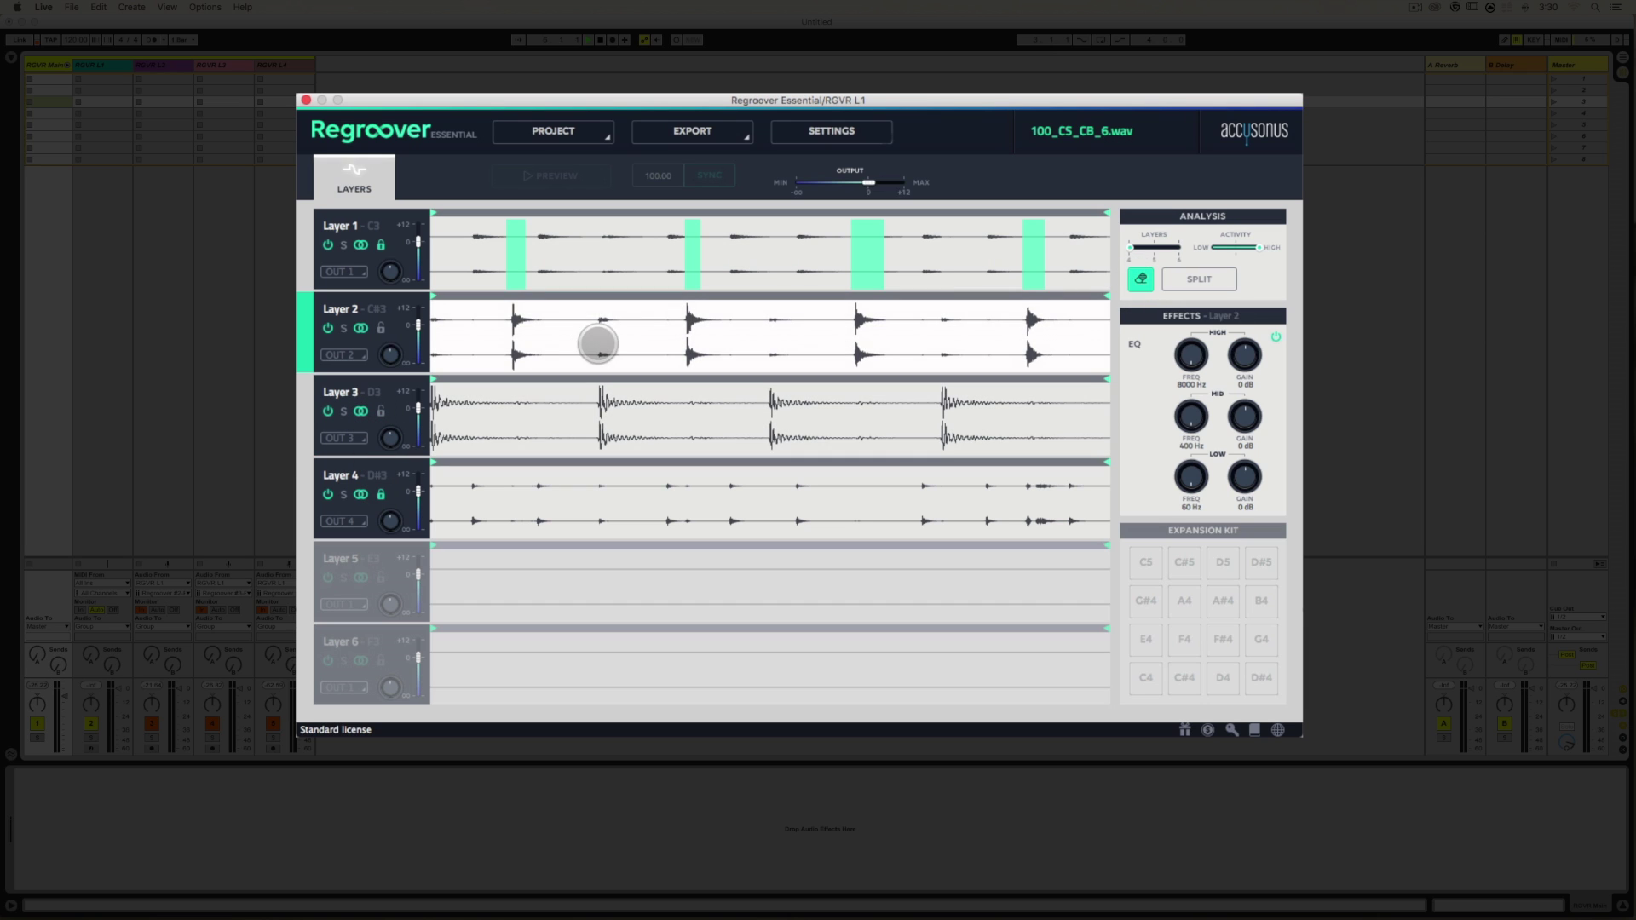
# - Mark four Layer 2 hits for erasing, including its first hit, then re-split the loop
pyautogui.click(598, 343)
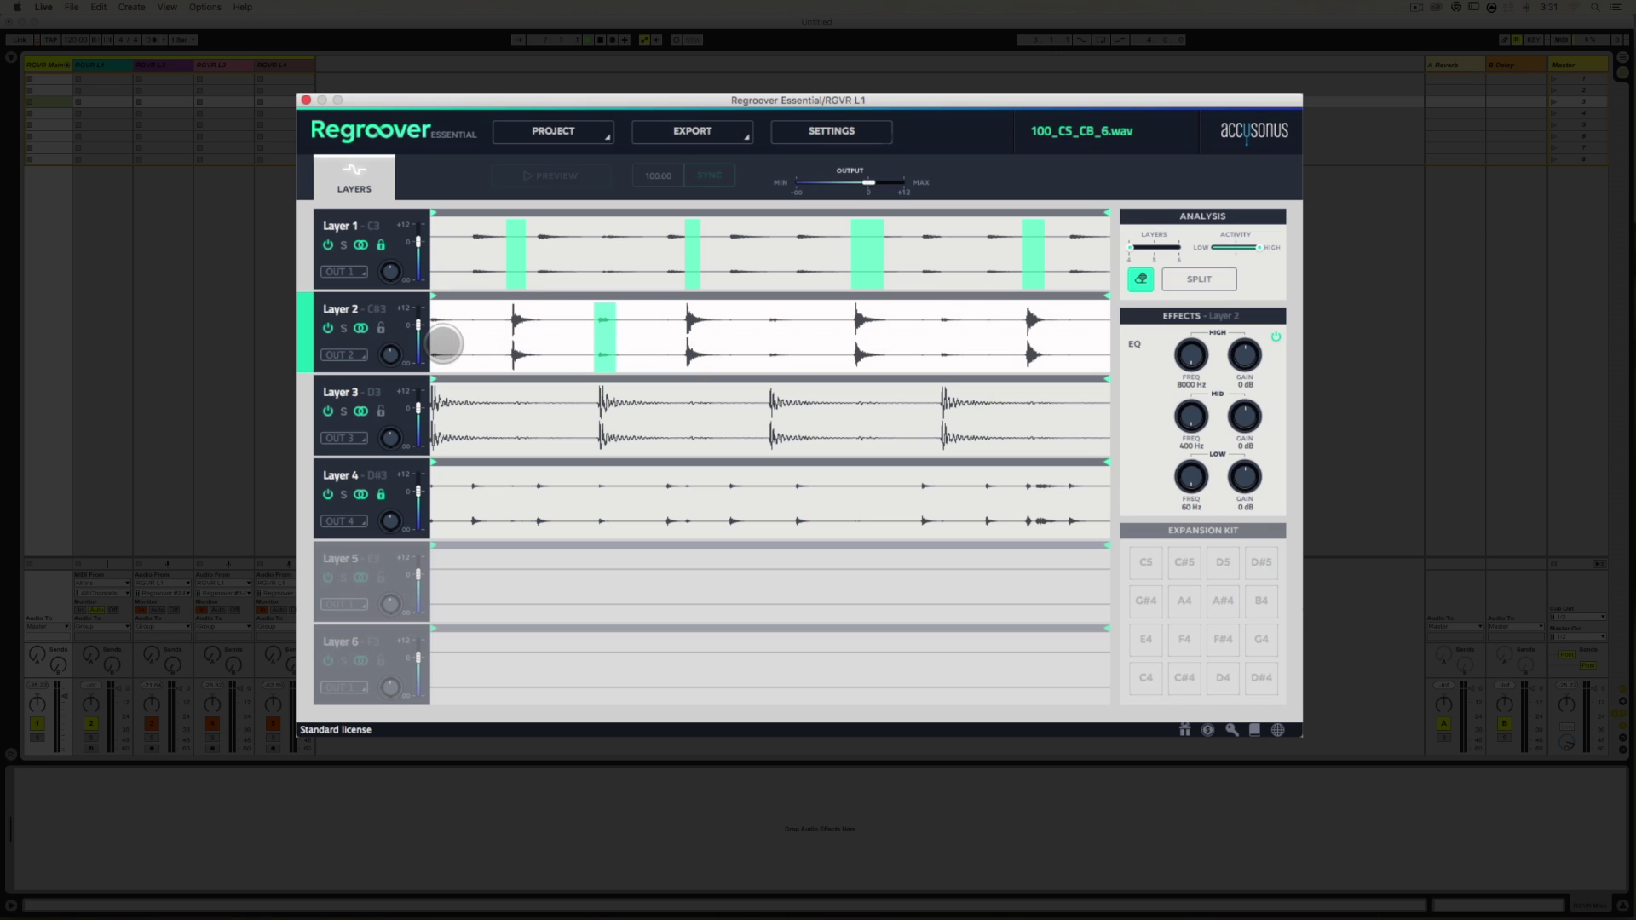
pyautogui.click(435, 345)
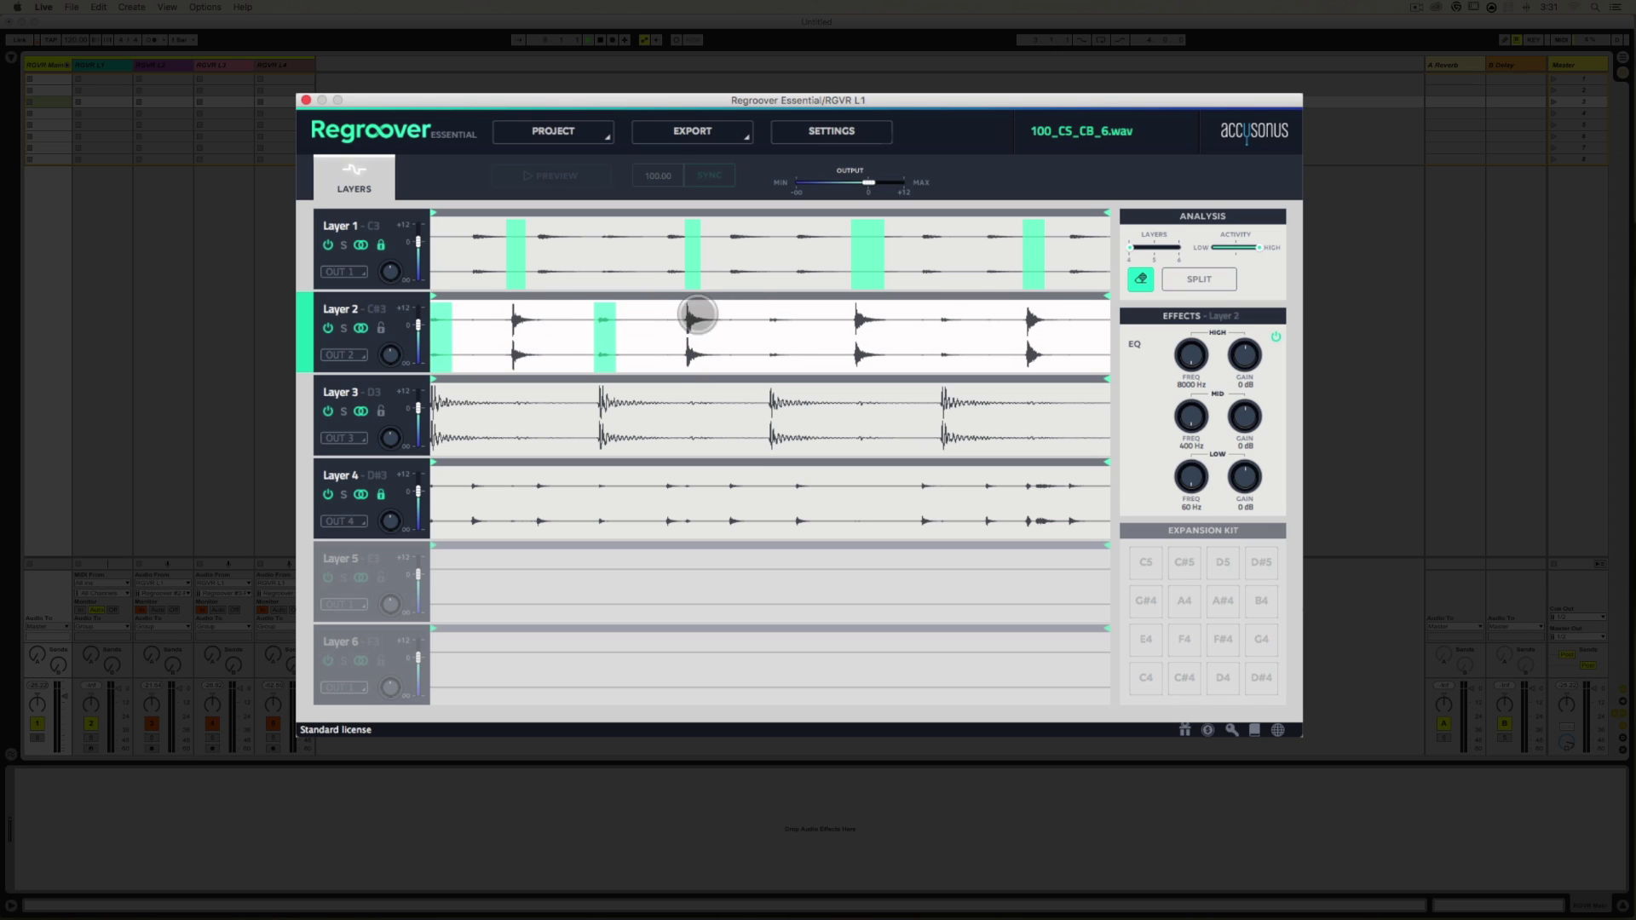
pyautogui.click(782, 342)
pyautogui.moveTo(785, 342); pyautogui.dragTo(776, 344)
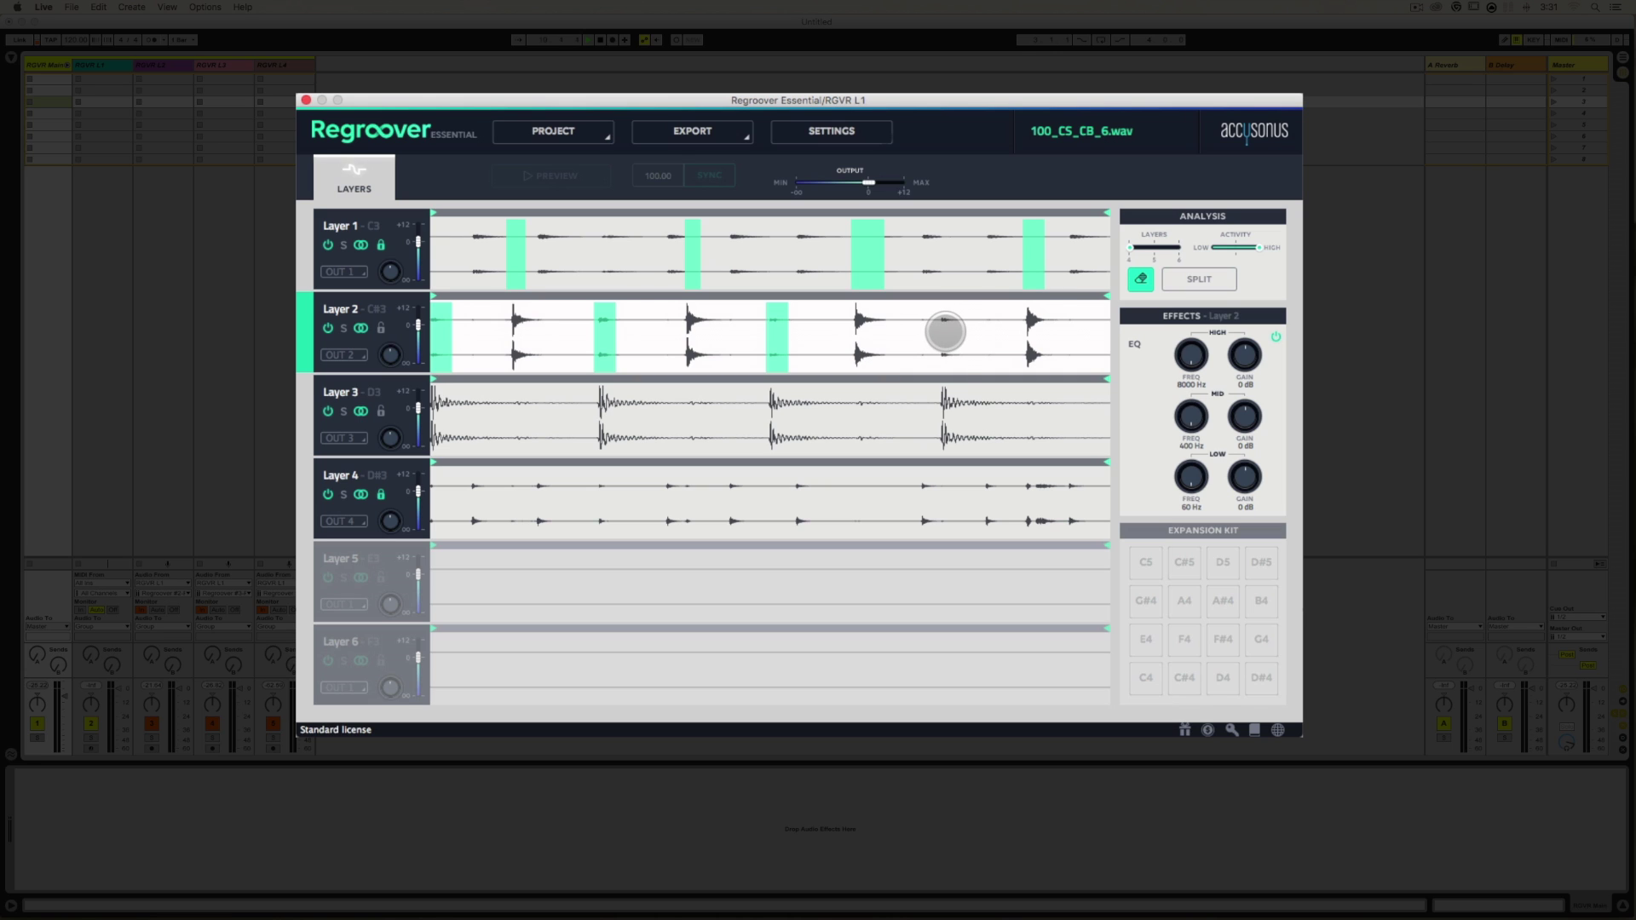
pyautogui.click(950, 332)
pyautogui.moveTo(950, 333); pyautogui.dragTo(969, 319)
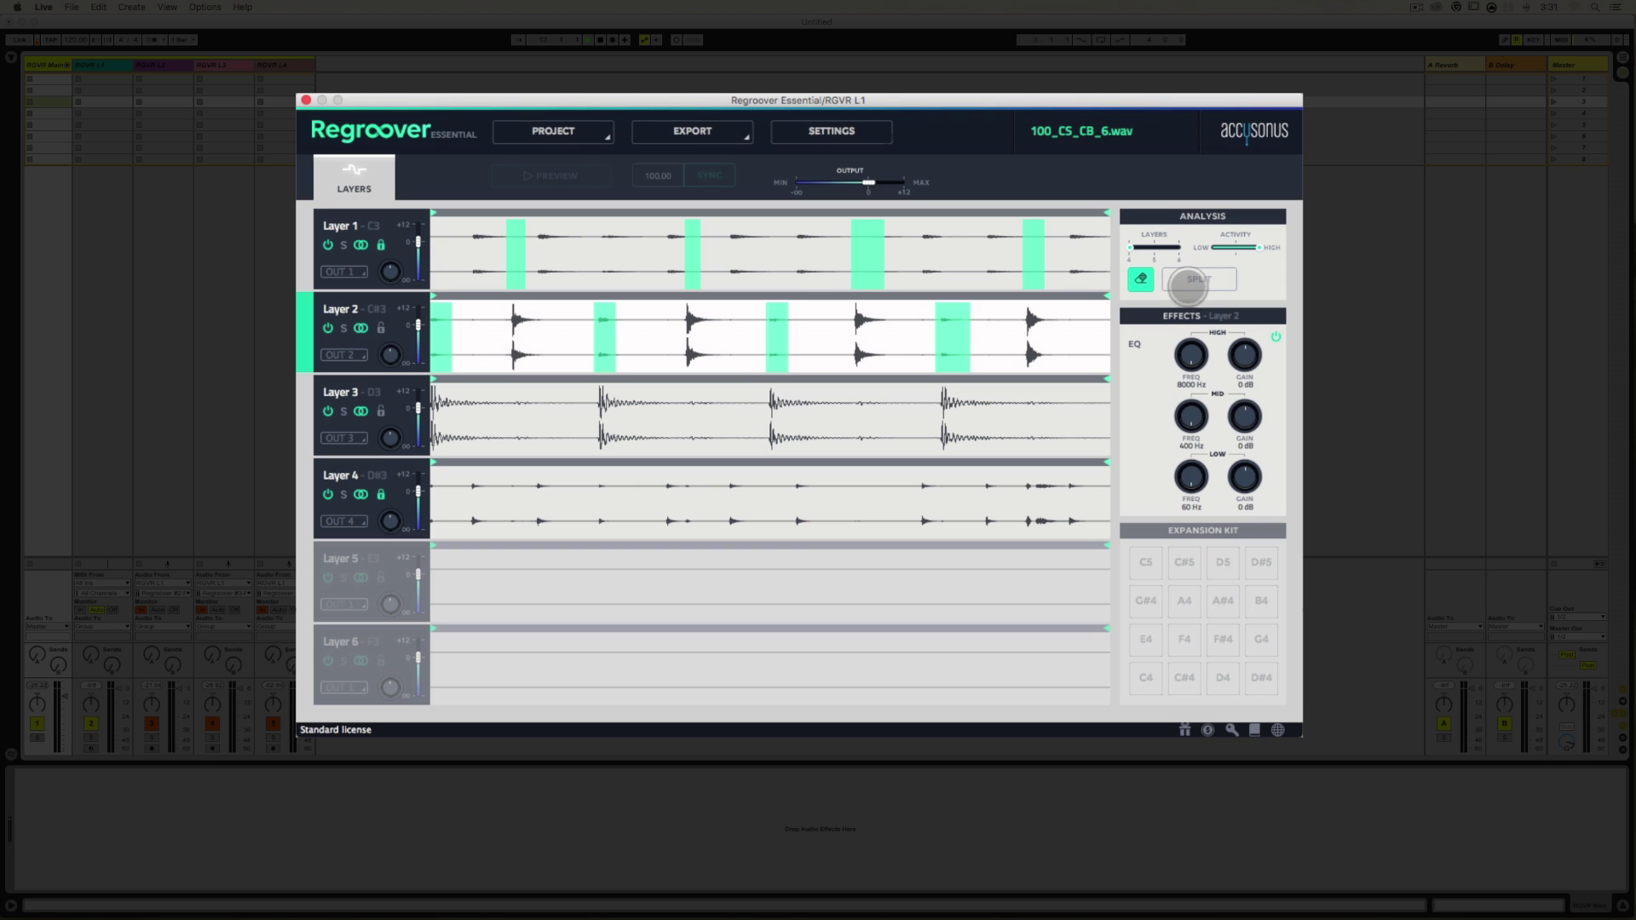
pyautogui.click(1188, 280)
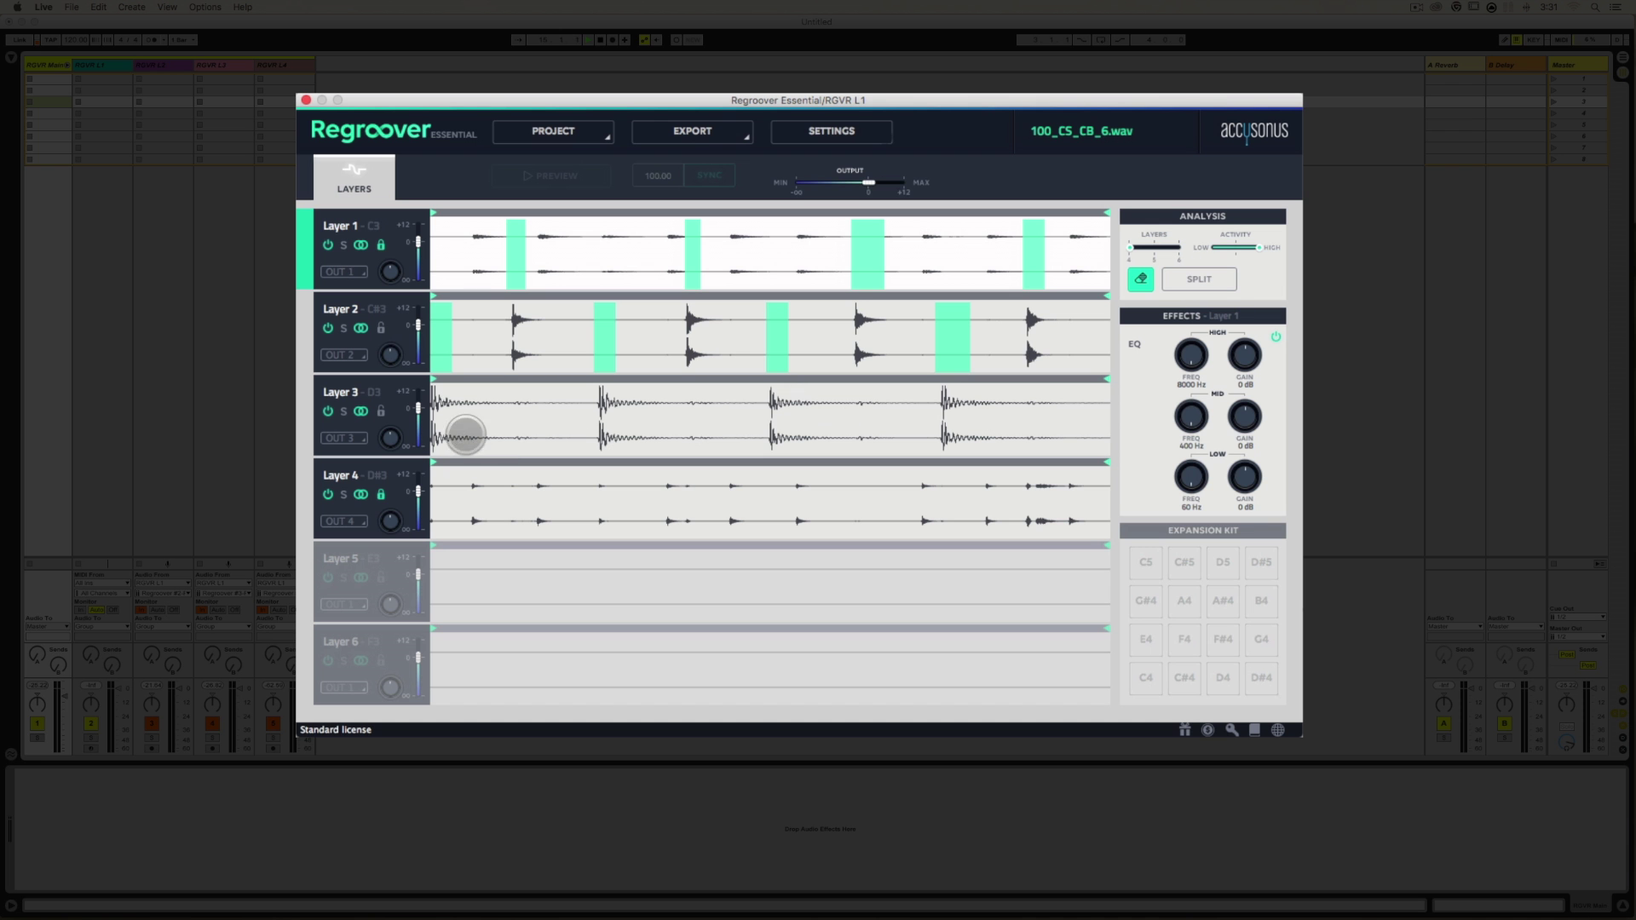
pyautogui.click(345, 327)
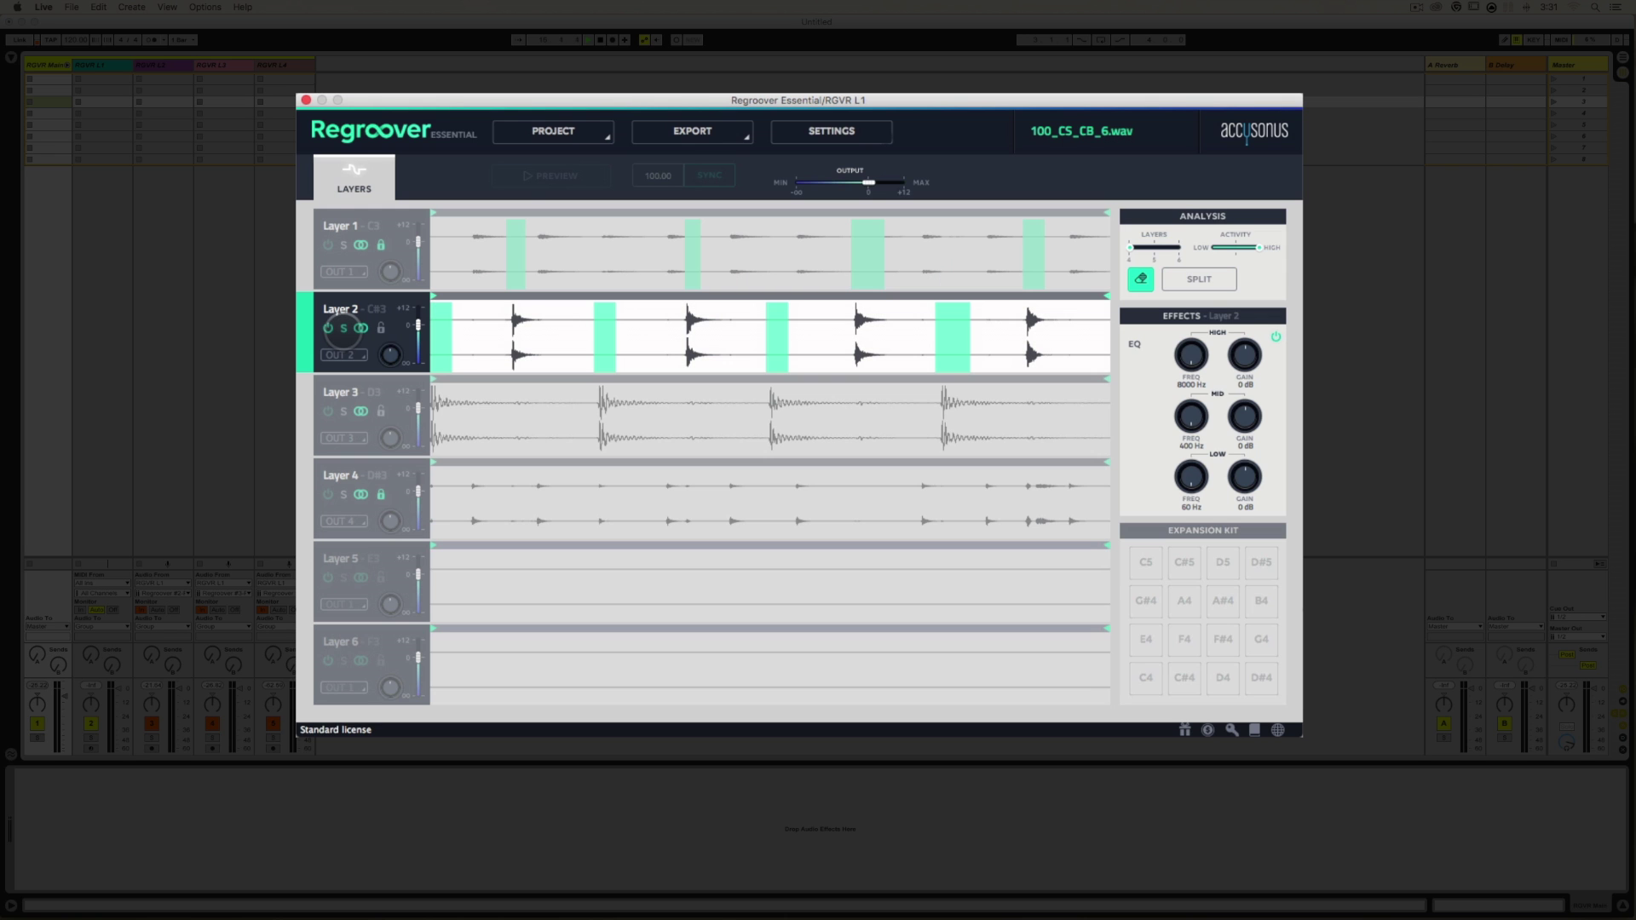
pyautogui.click(599, 40)
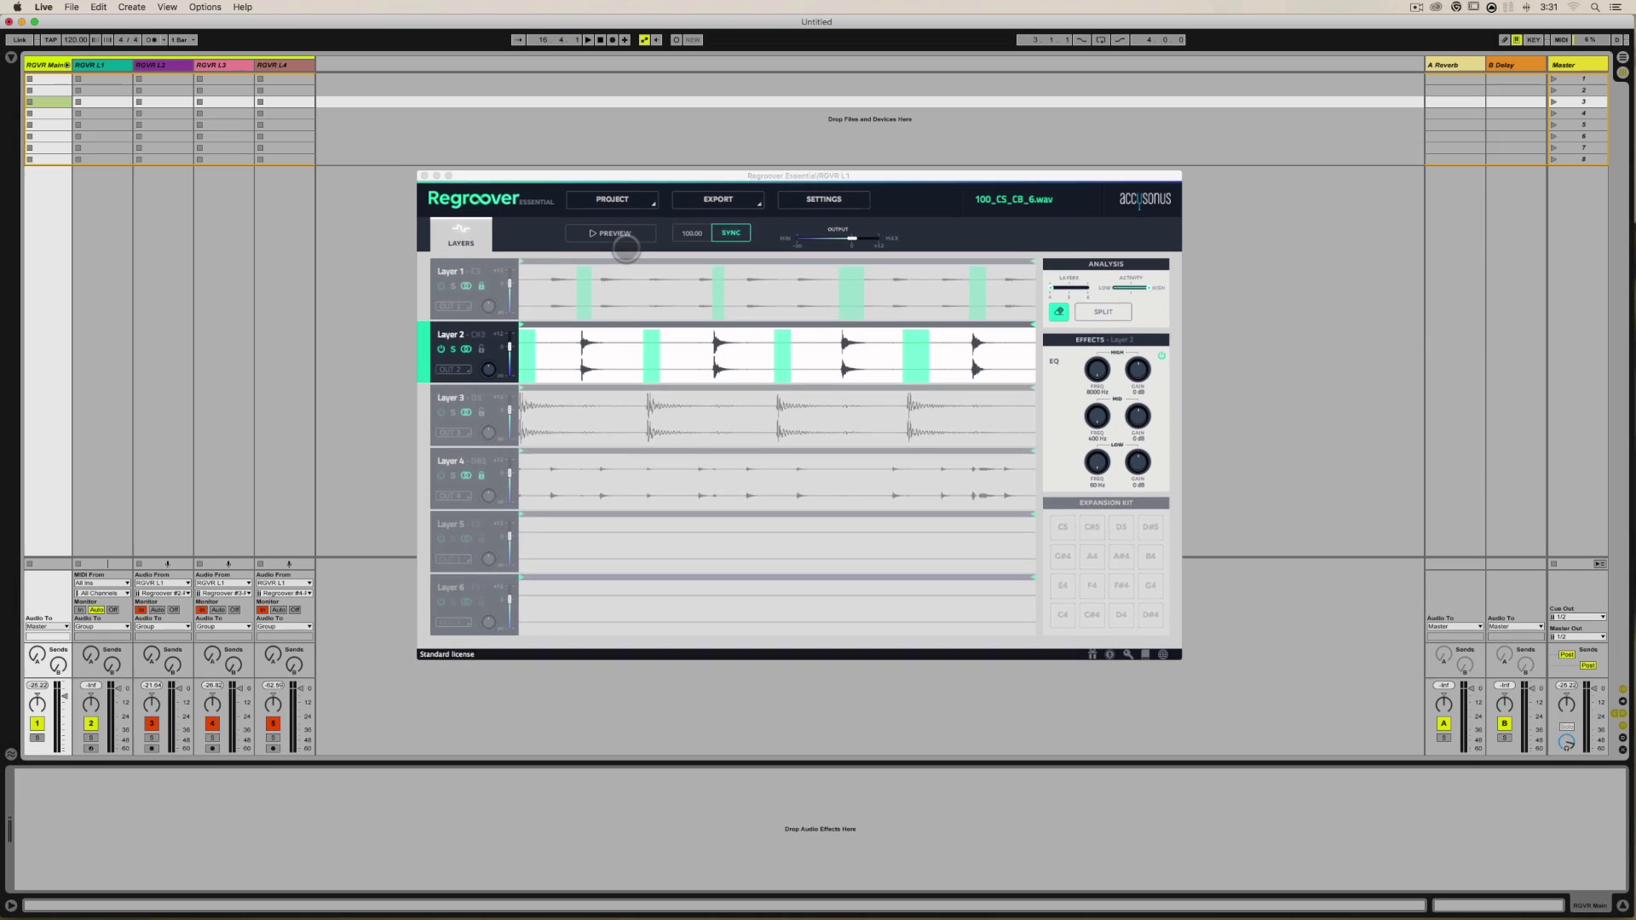
pyautogui.click(572, 178)
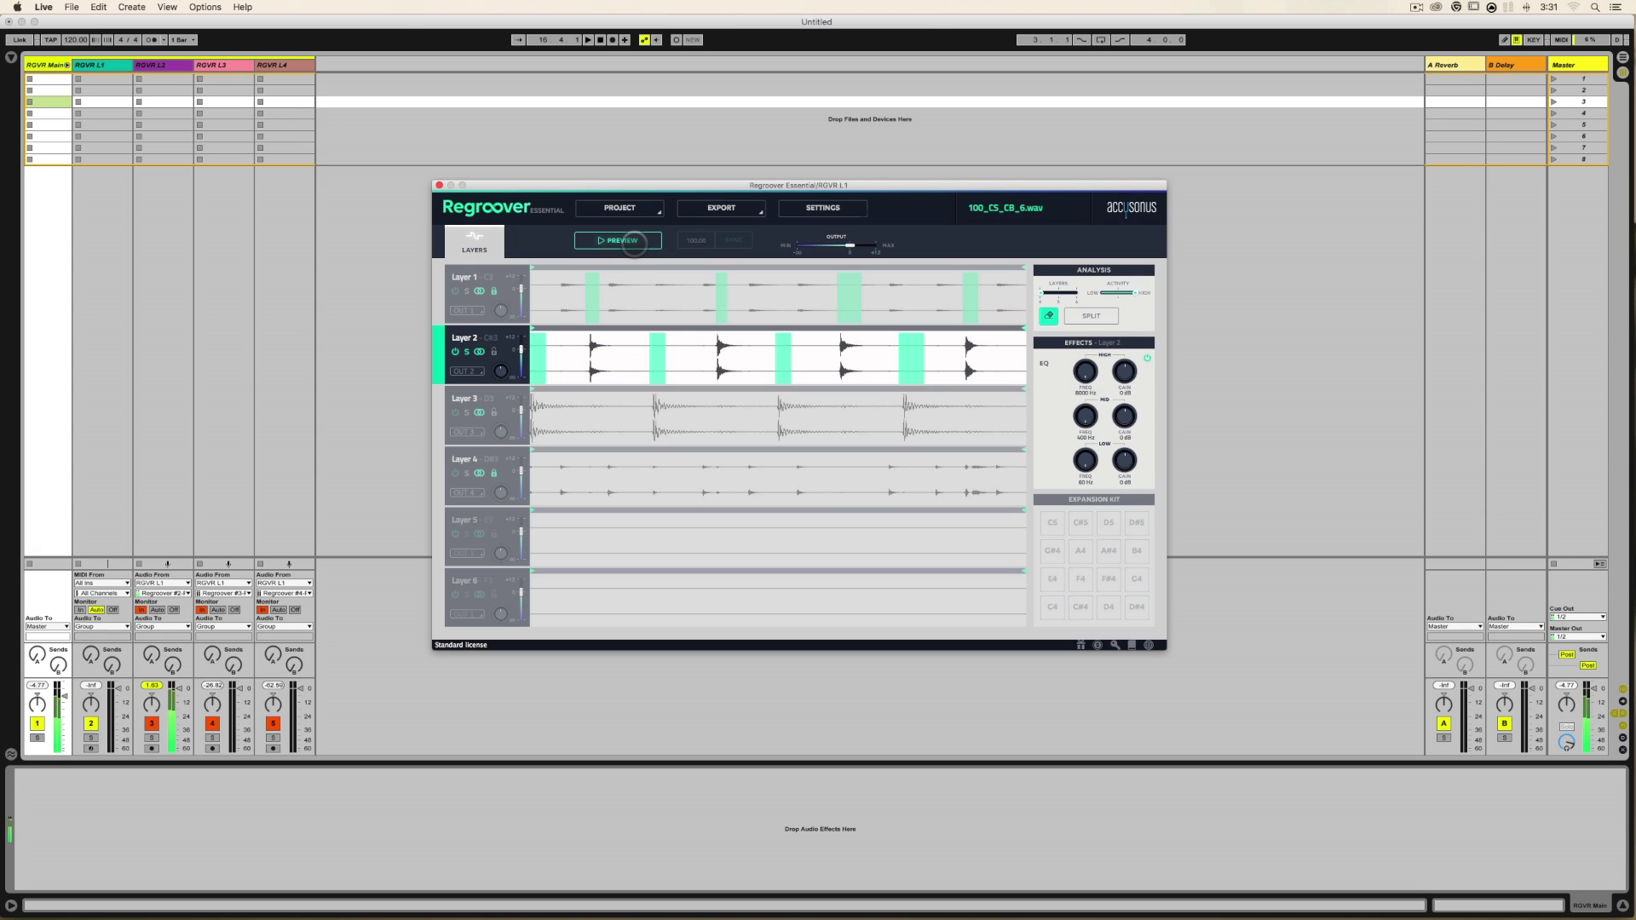
pyautogui.click(631, 241)
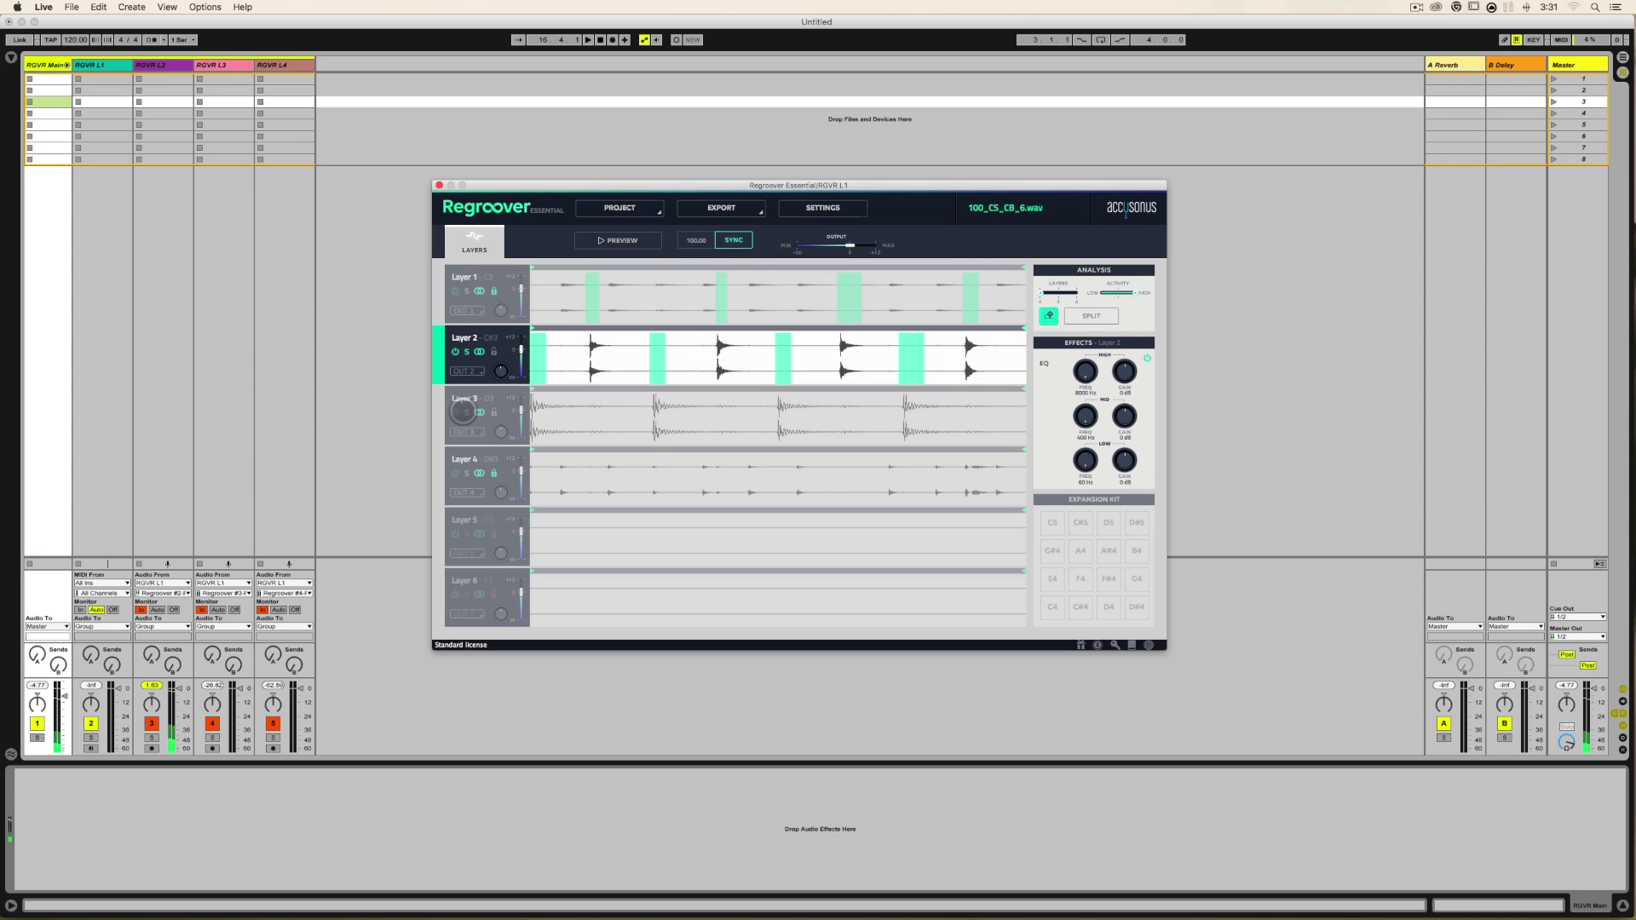
pyautogui.click(464, 415)
pyautogui.click(621, 238)
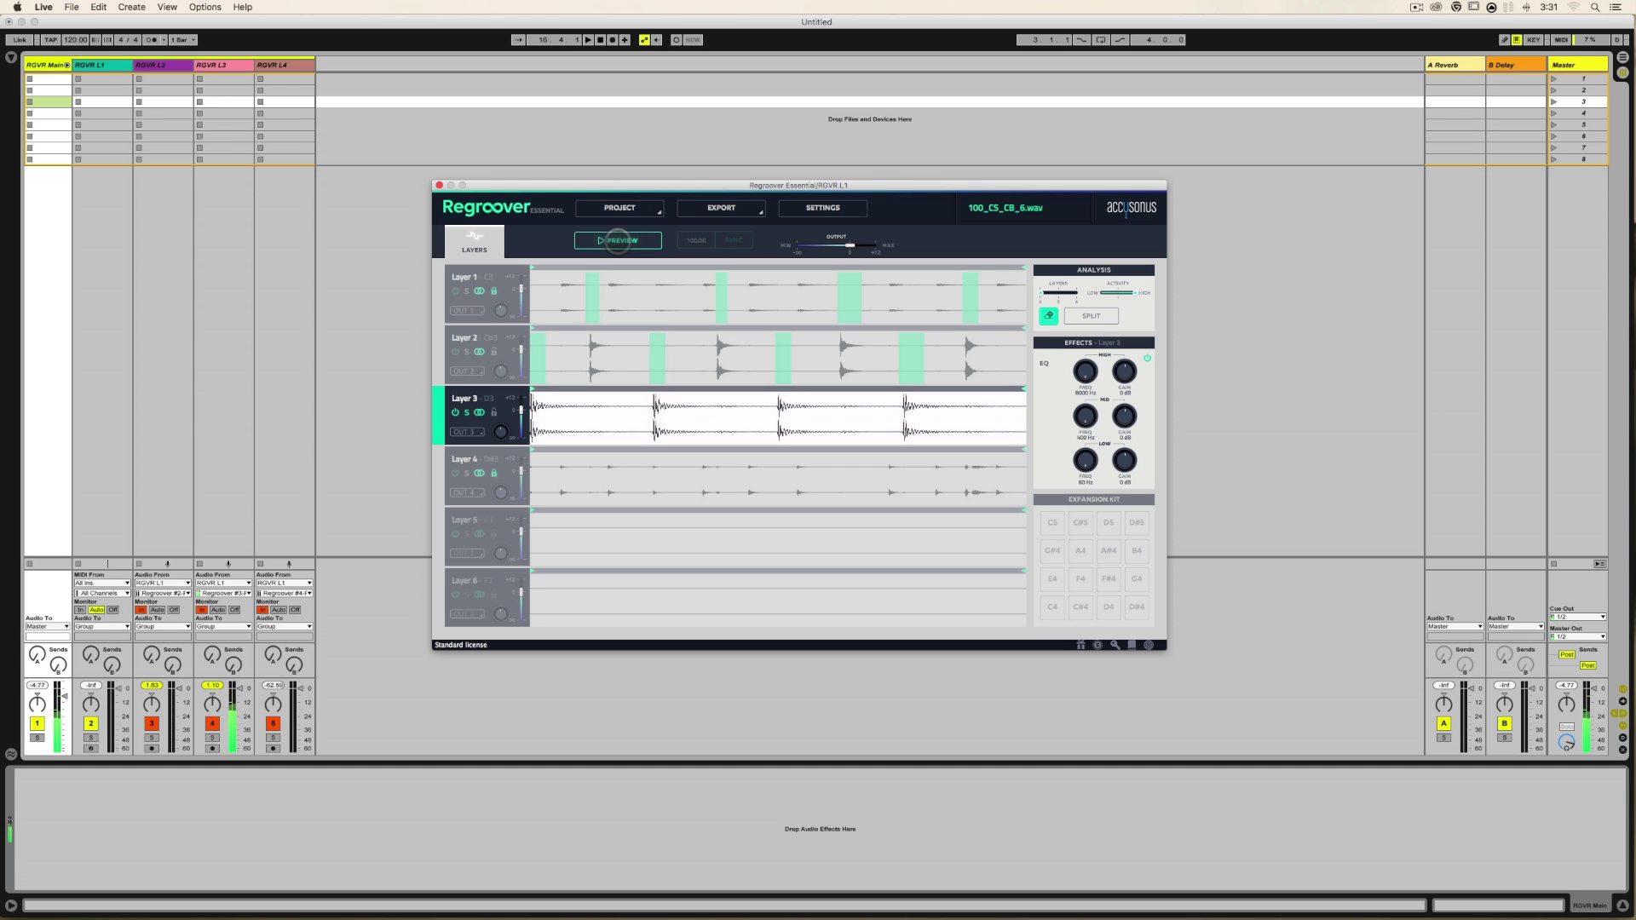
pyautogui.click(618, 239)
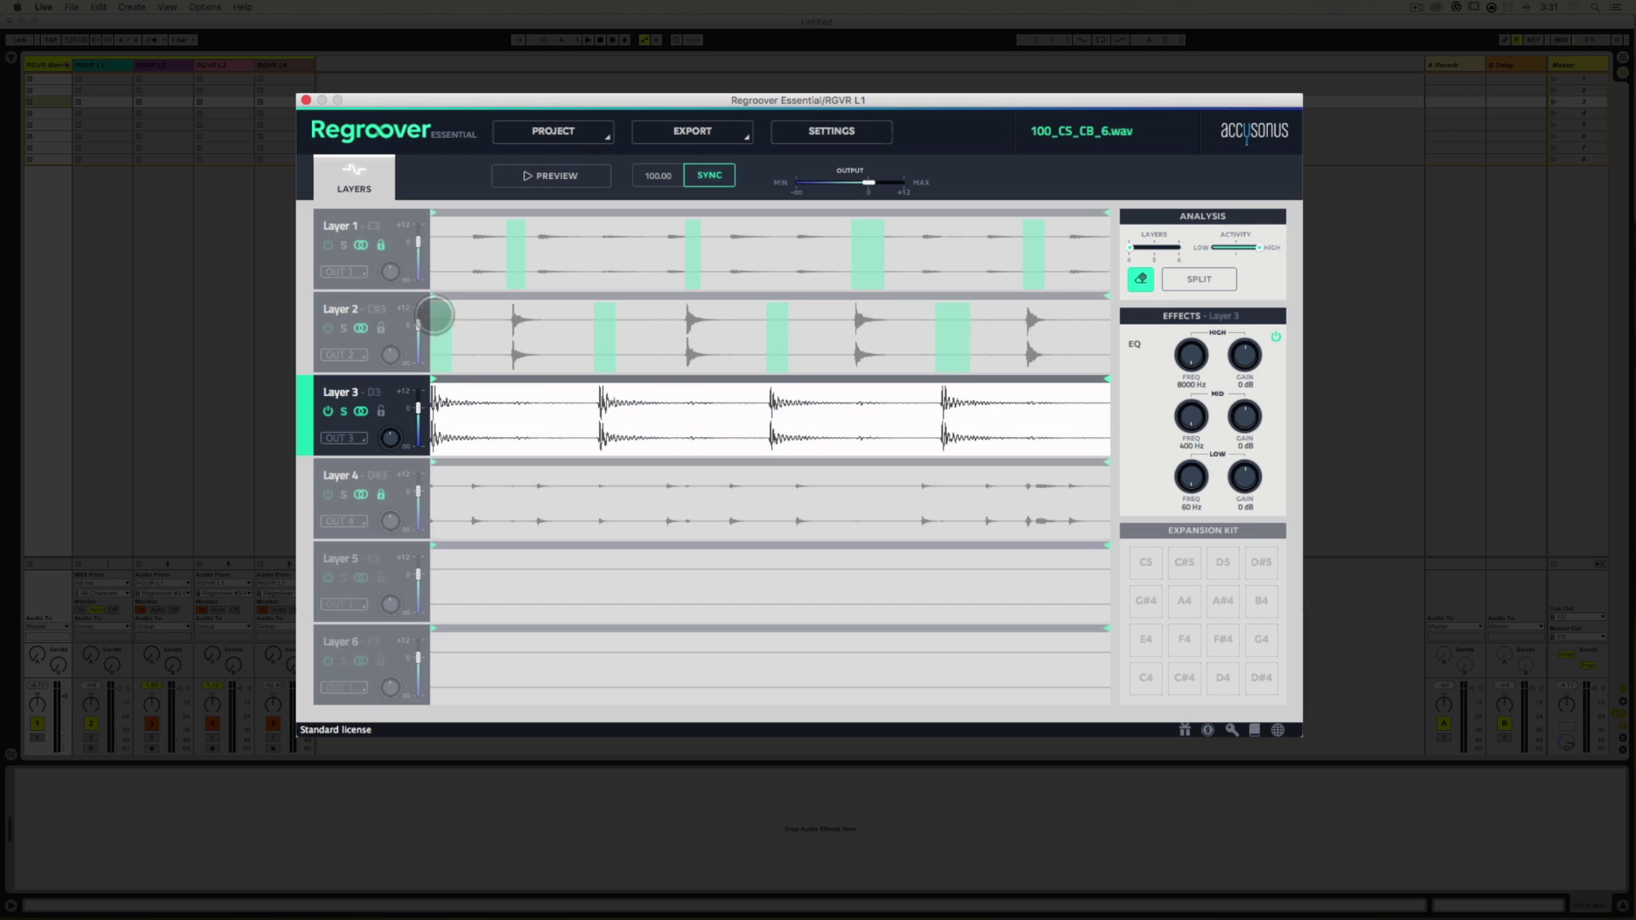
pyautogui.click(339, 328)
pyautogui.click(343, 411)
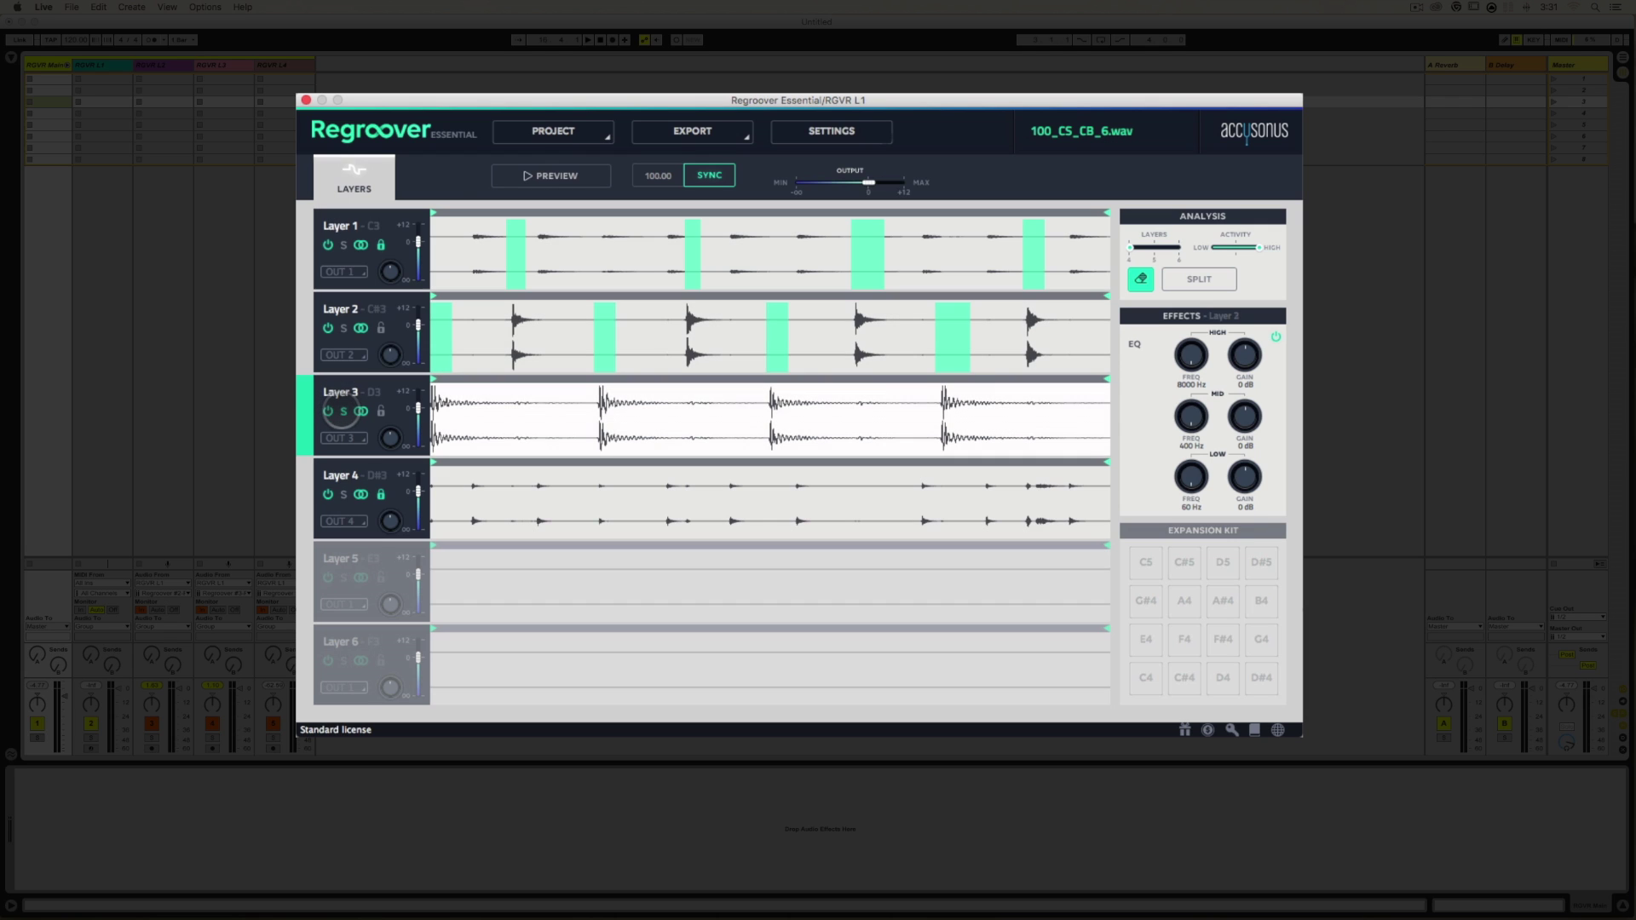
# - Select Layer 3 and stretch erase regions over its four small in-between hits
pyautogui.click(345, 407)
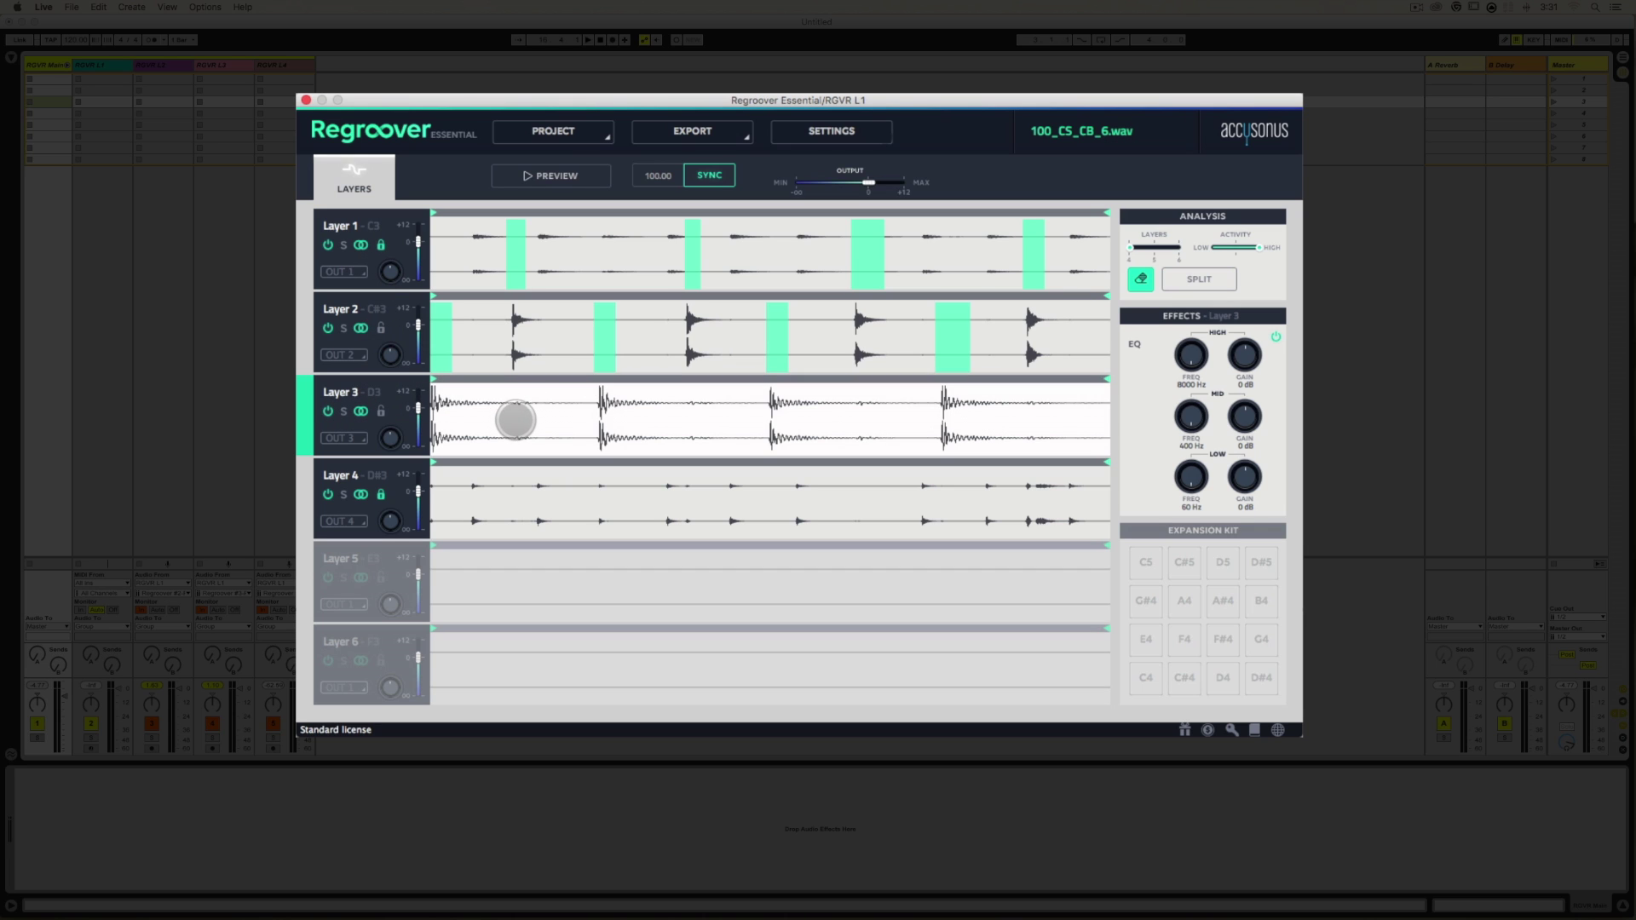
pyautogui.click(518, 421)
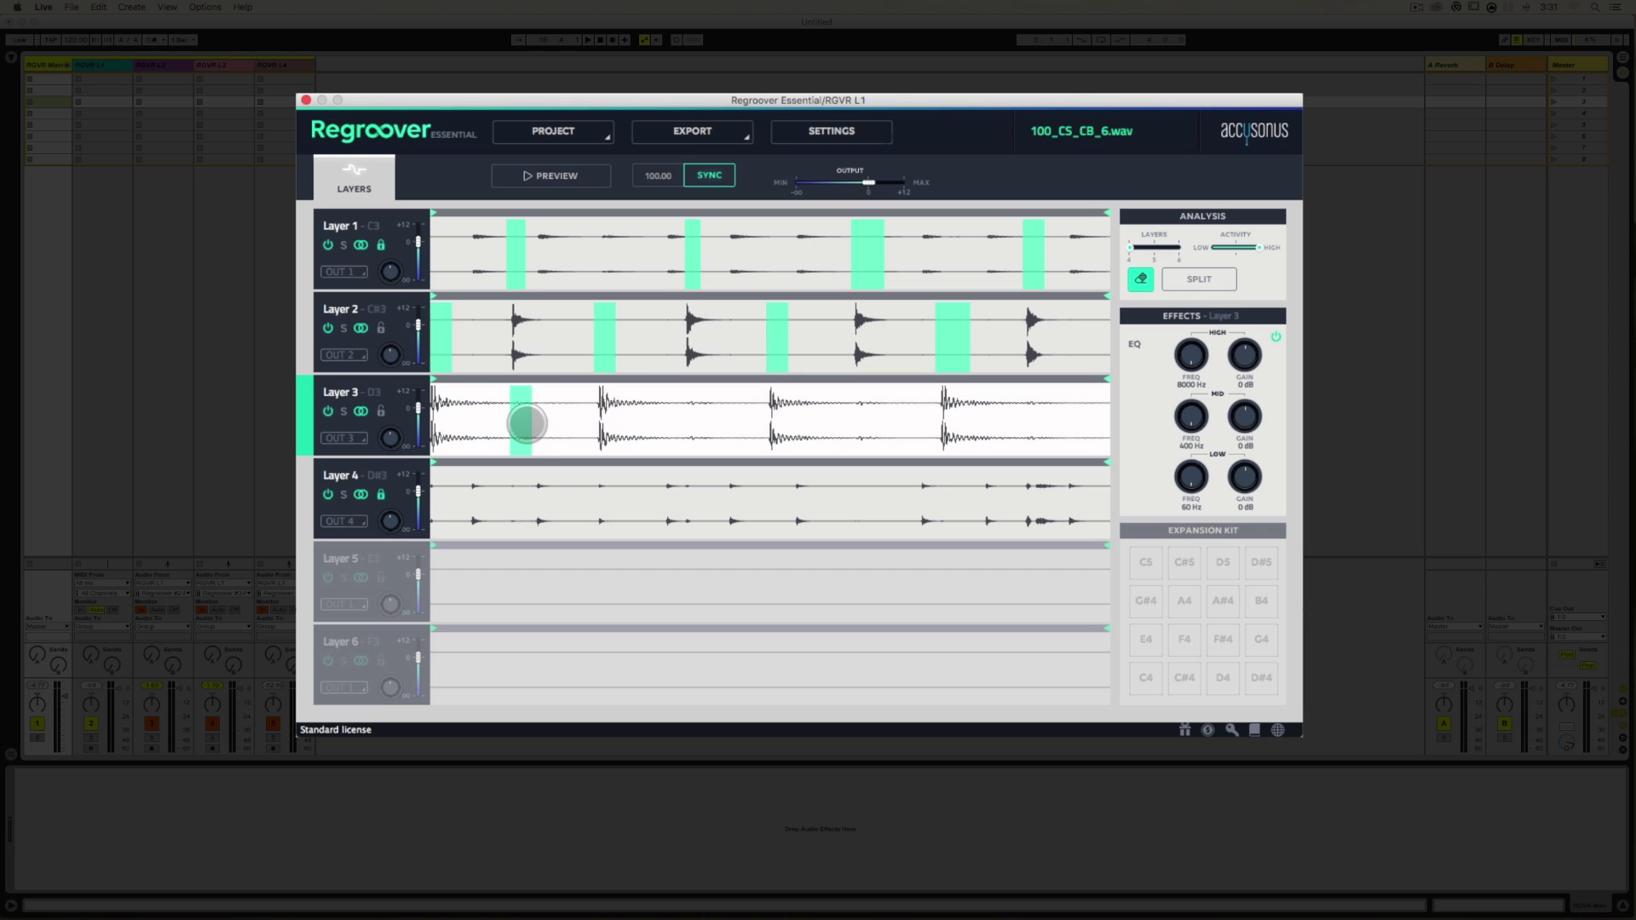
pyautogui.moveTo(527, 424); pyautogui.dragTo(559, 418)
pyautogui.click(679, 416)
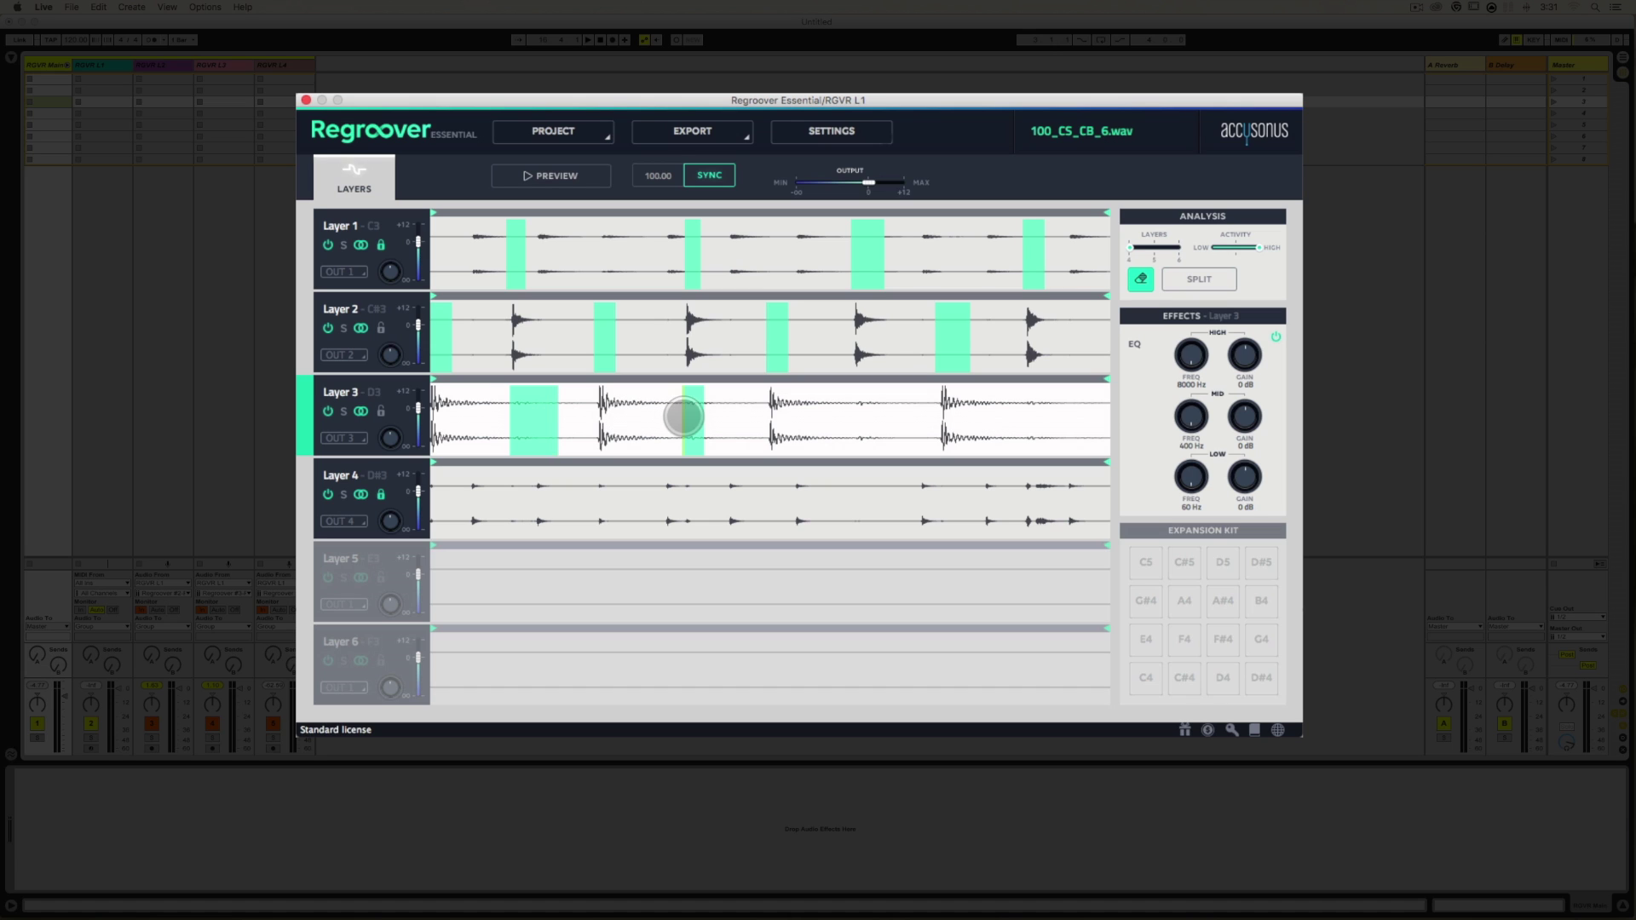
pyautogui.moveTo(701, 419); pyautogui.dragTo(750, 417)
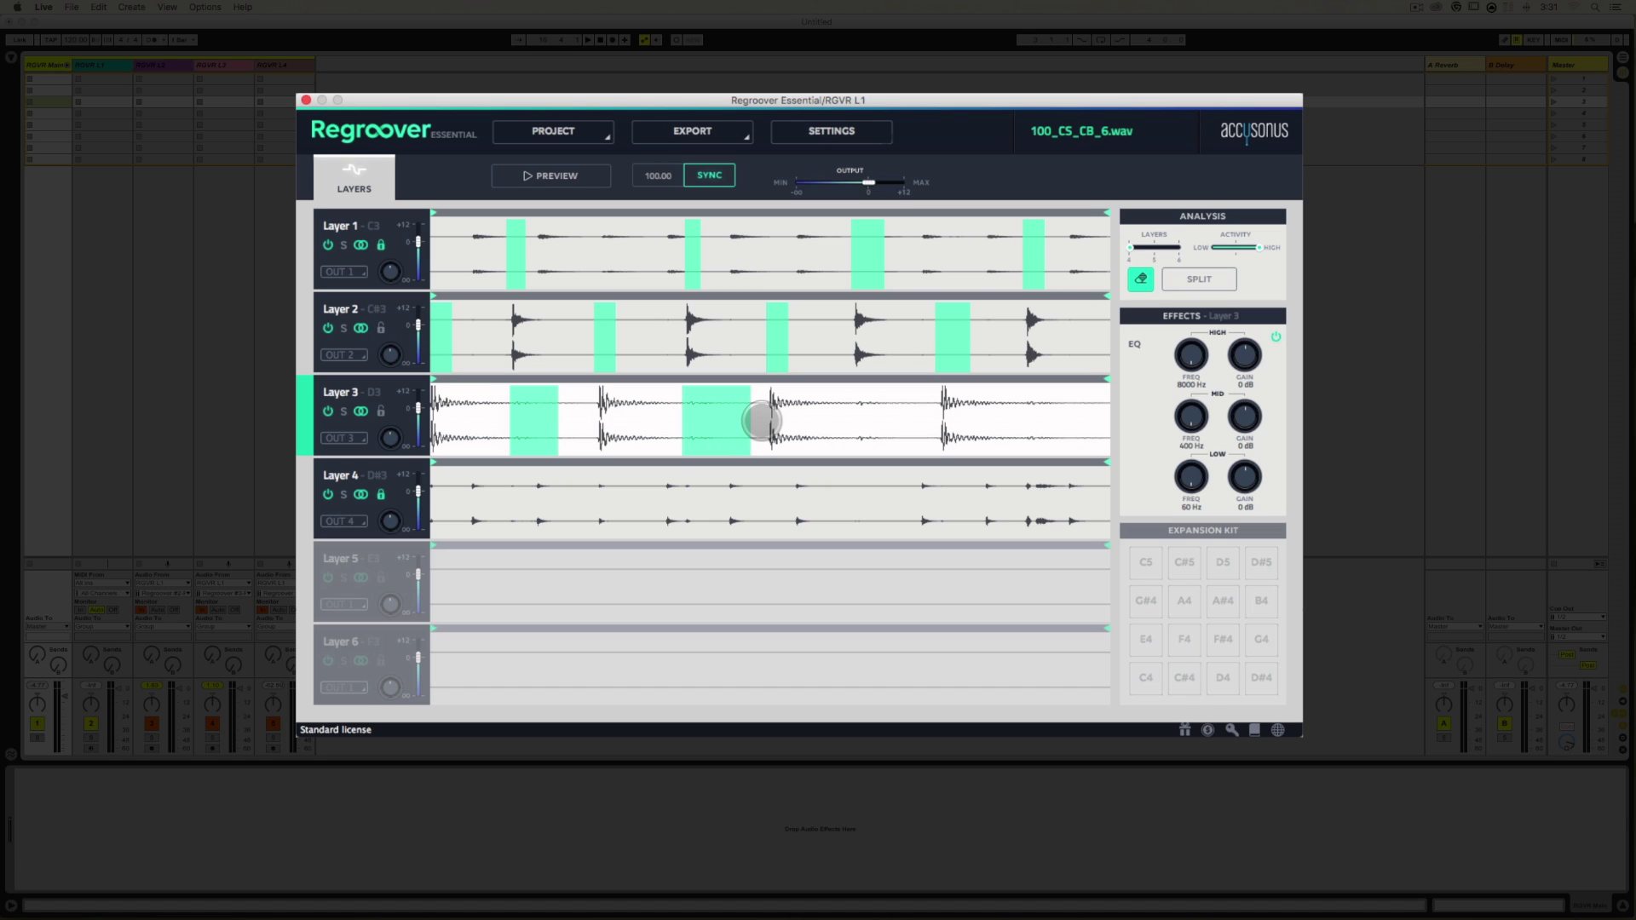
pyautogui.click(859, 422)
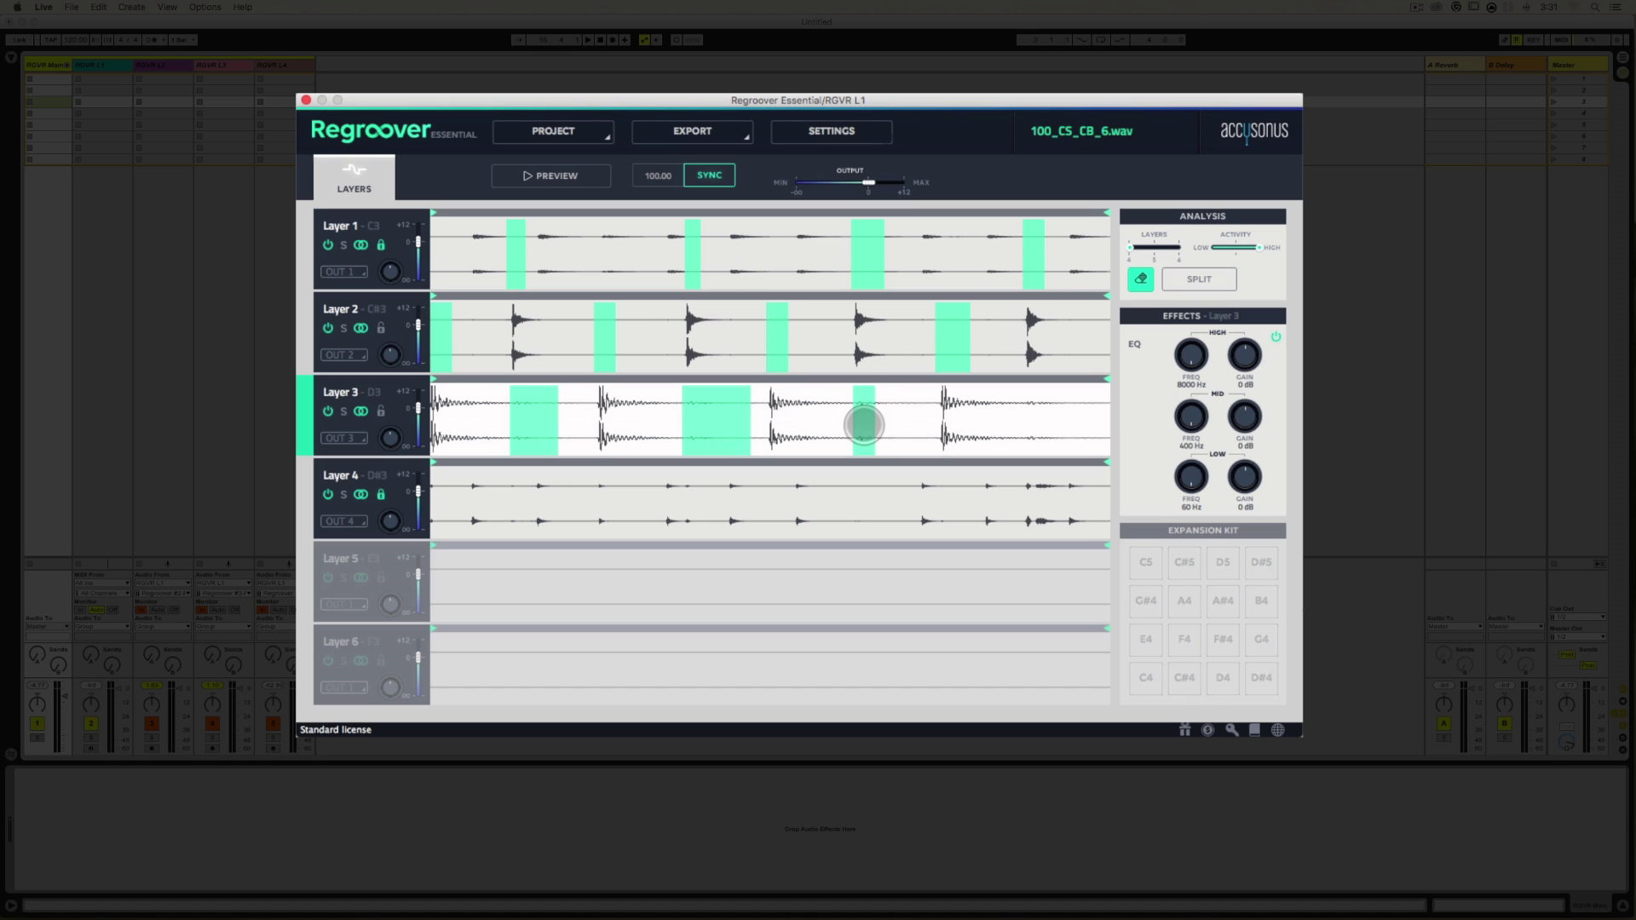
pyautogui.moveTo(866, 423); pyautogui.dragTo(902, 423)
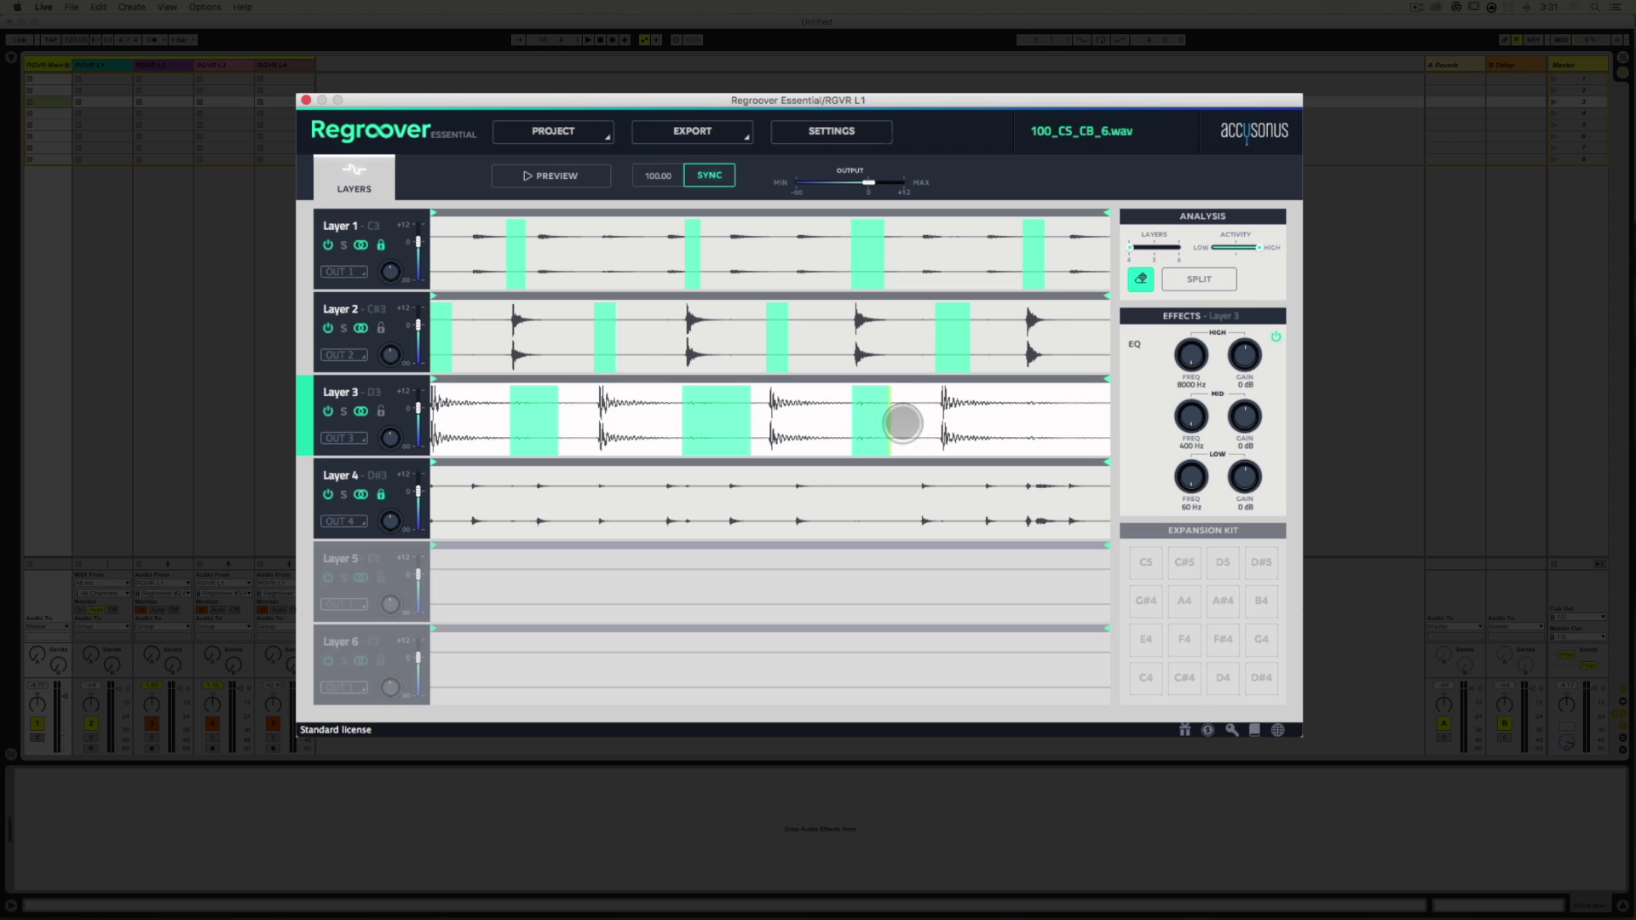
pyautogui.click(1024, 421)
pyautogui.moveTo(1026, 421); pyautogui.dragTo(1071, 421)
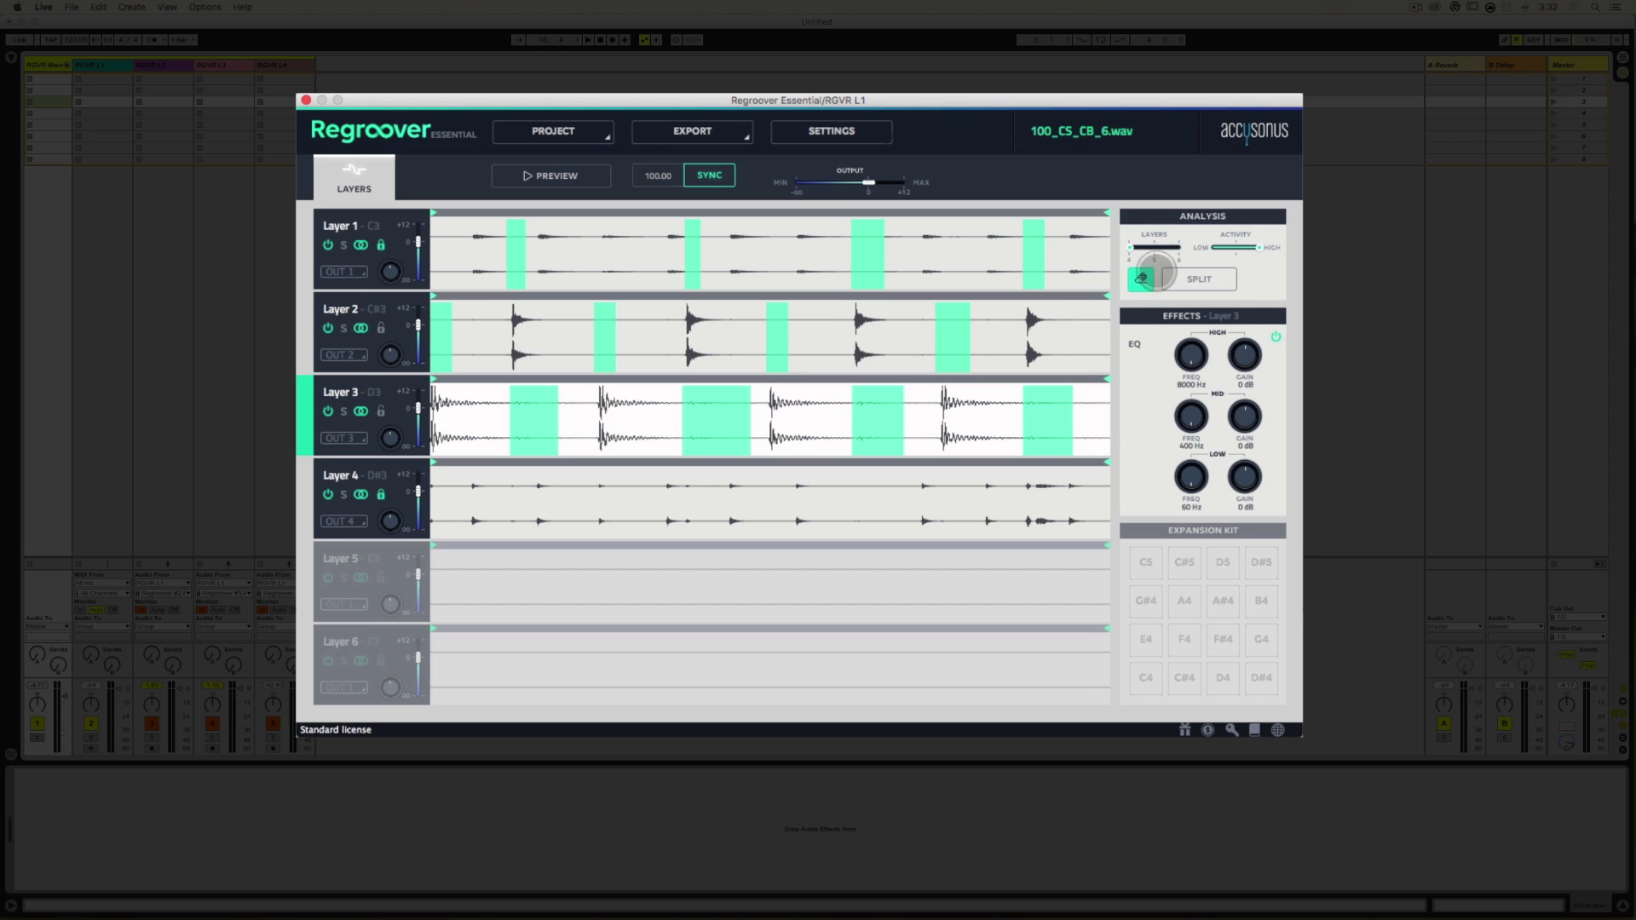
# - Run SPLIT and confirm the new analysis with Layer 3's erase regions in place
pyautogui.click(1200, 279)
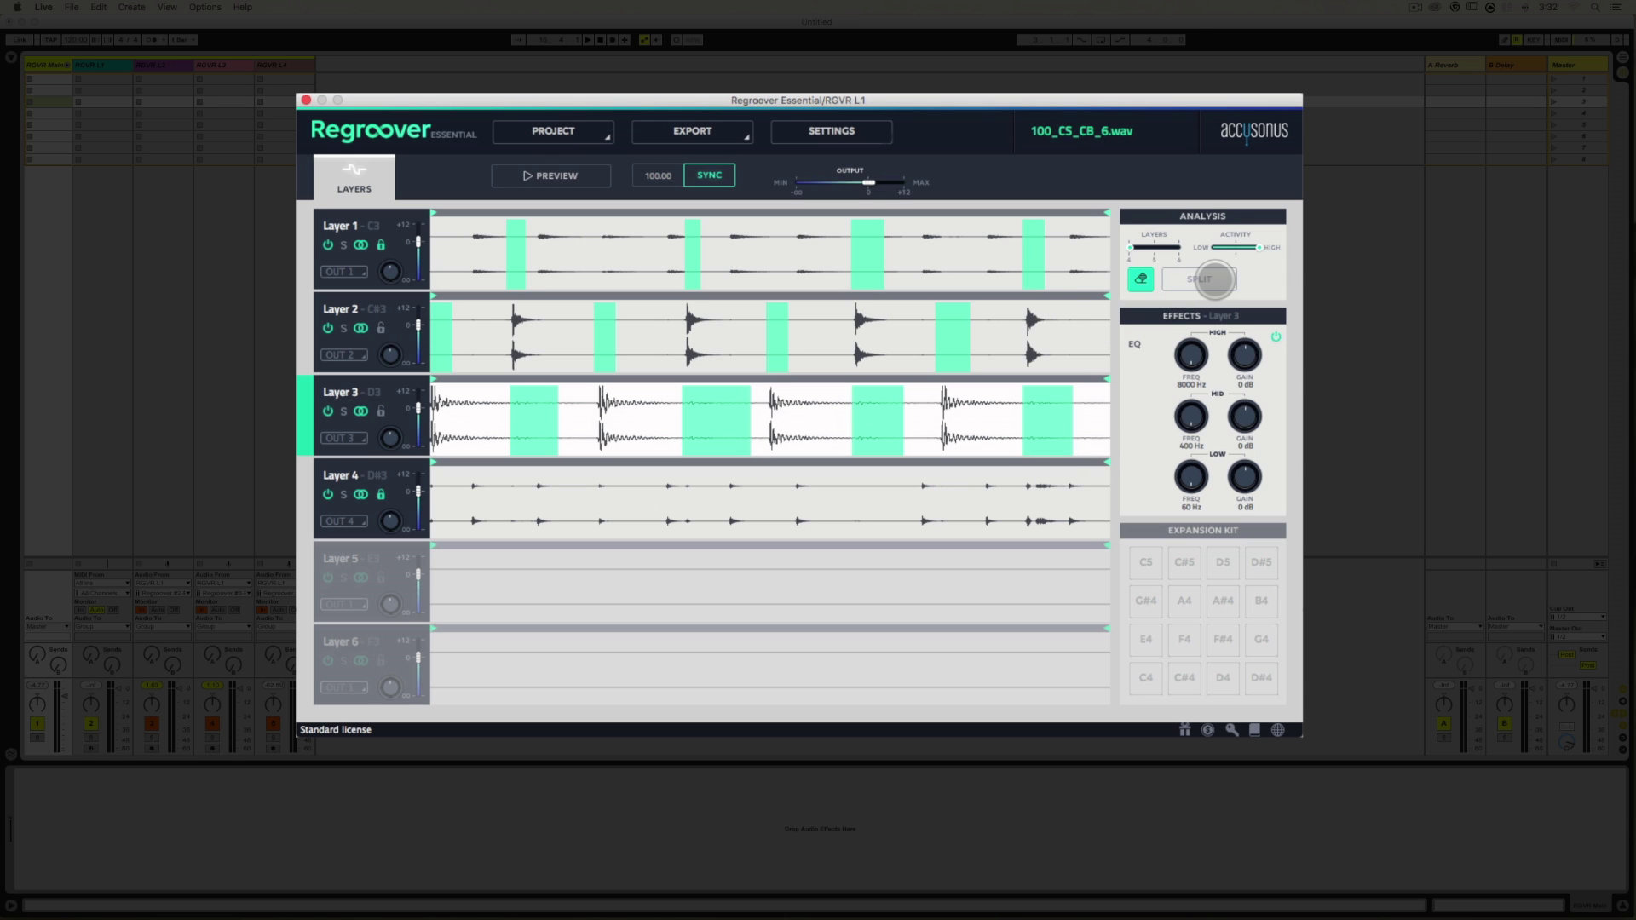
pyautogui.click(1215, 280)
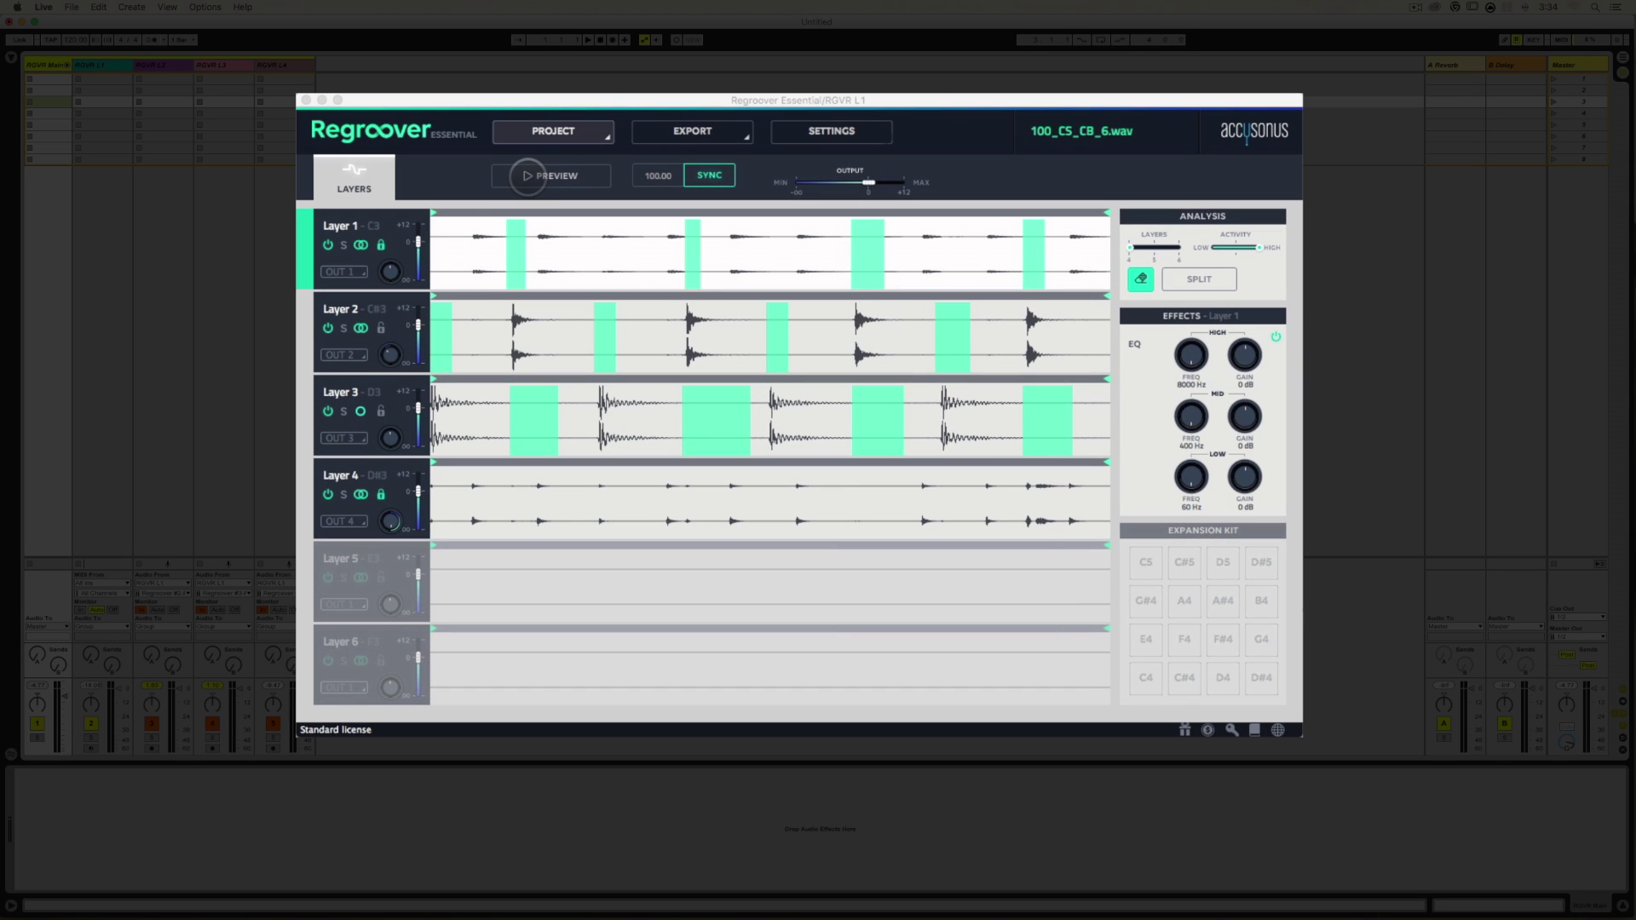
pyautogui.click(528, 176)
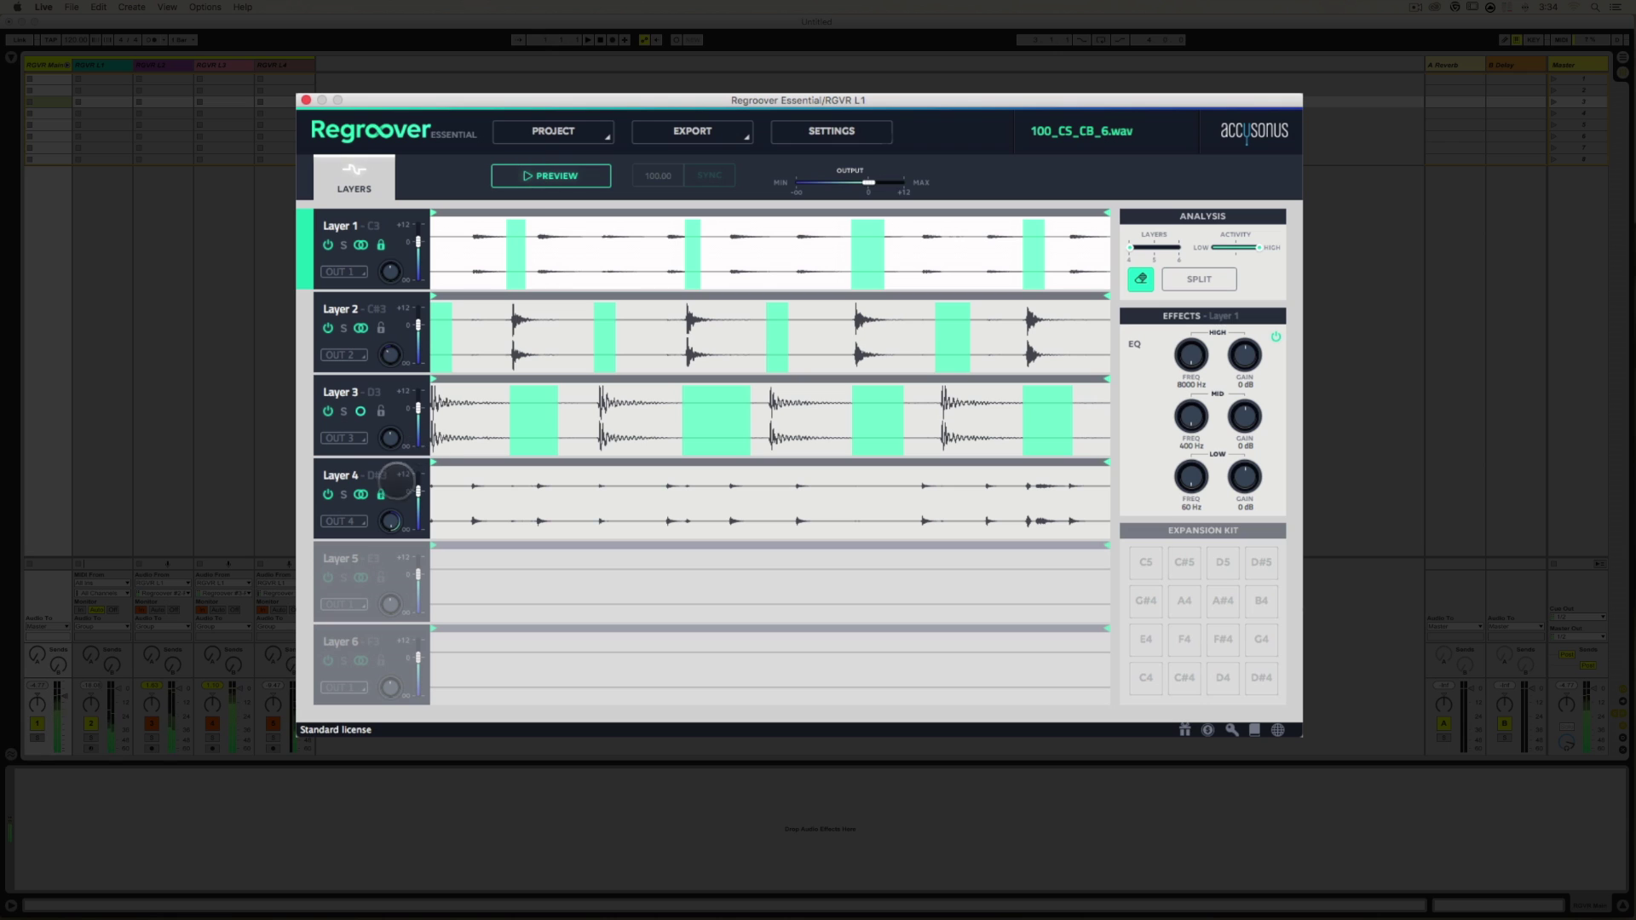
pyautogui.moveTo(388, 524); pyautogui.dragTo(398, 532)
pyautogui.click(390, 355)
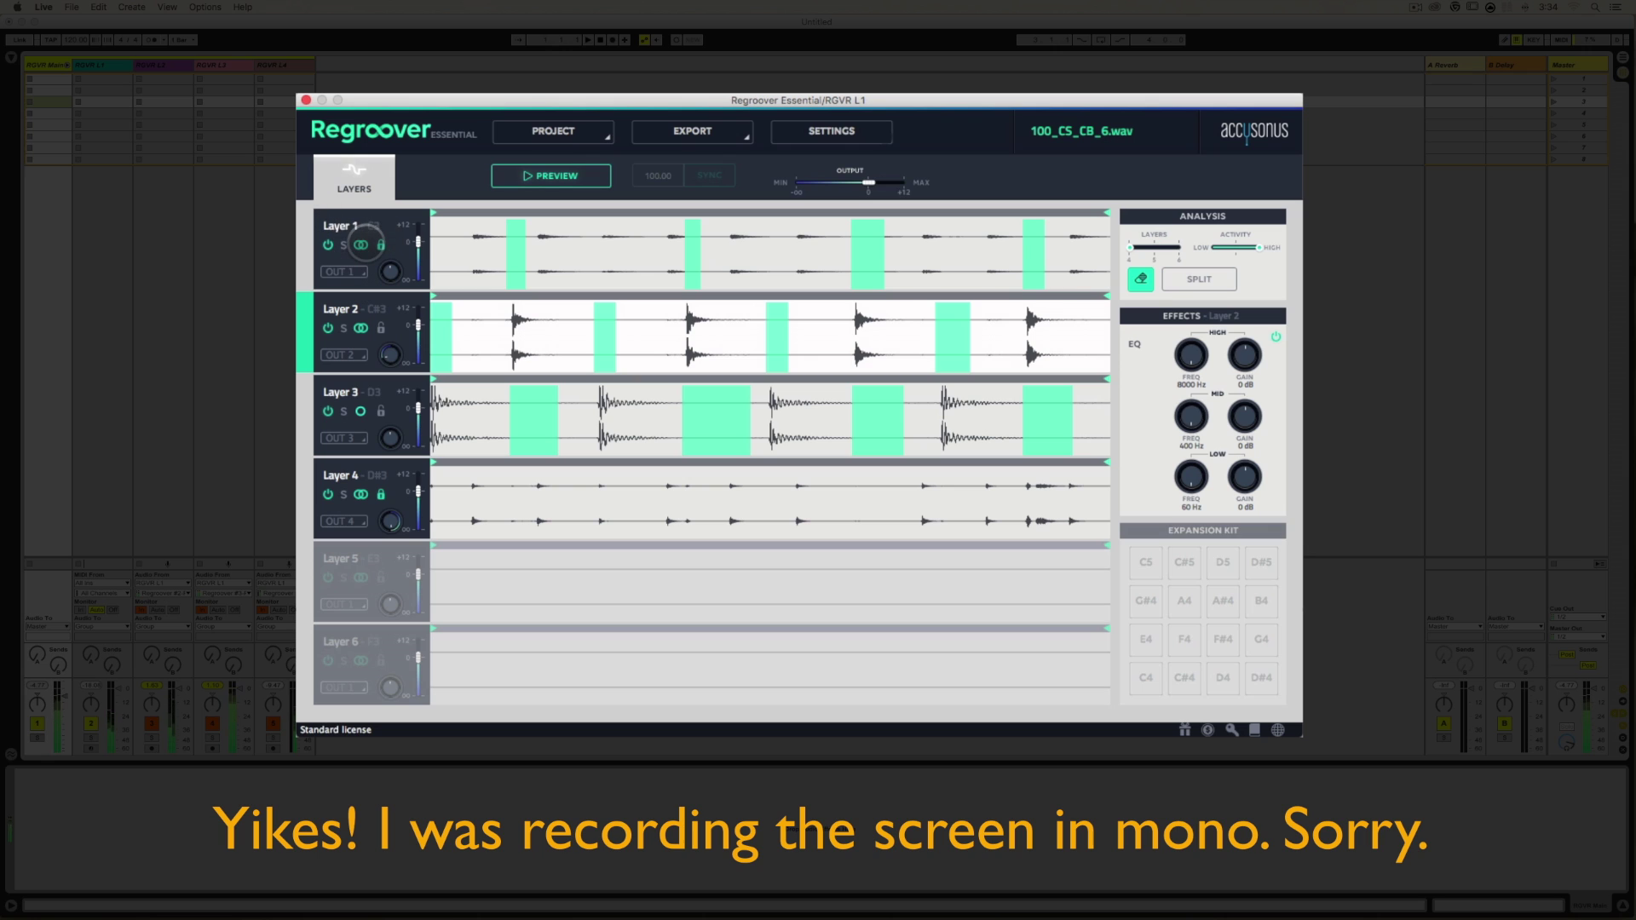
pyautogui.click(534, 176)
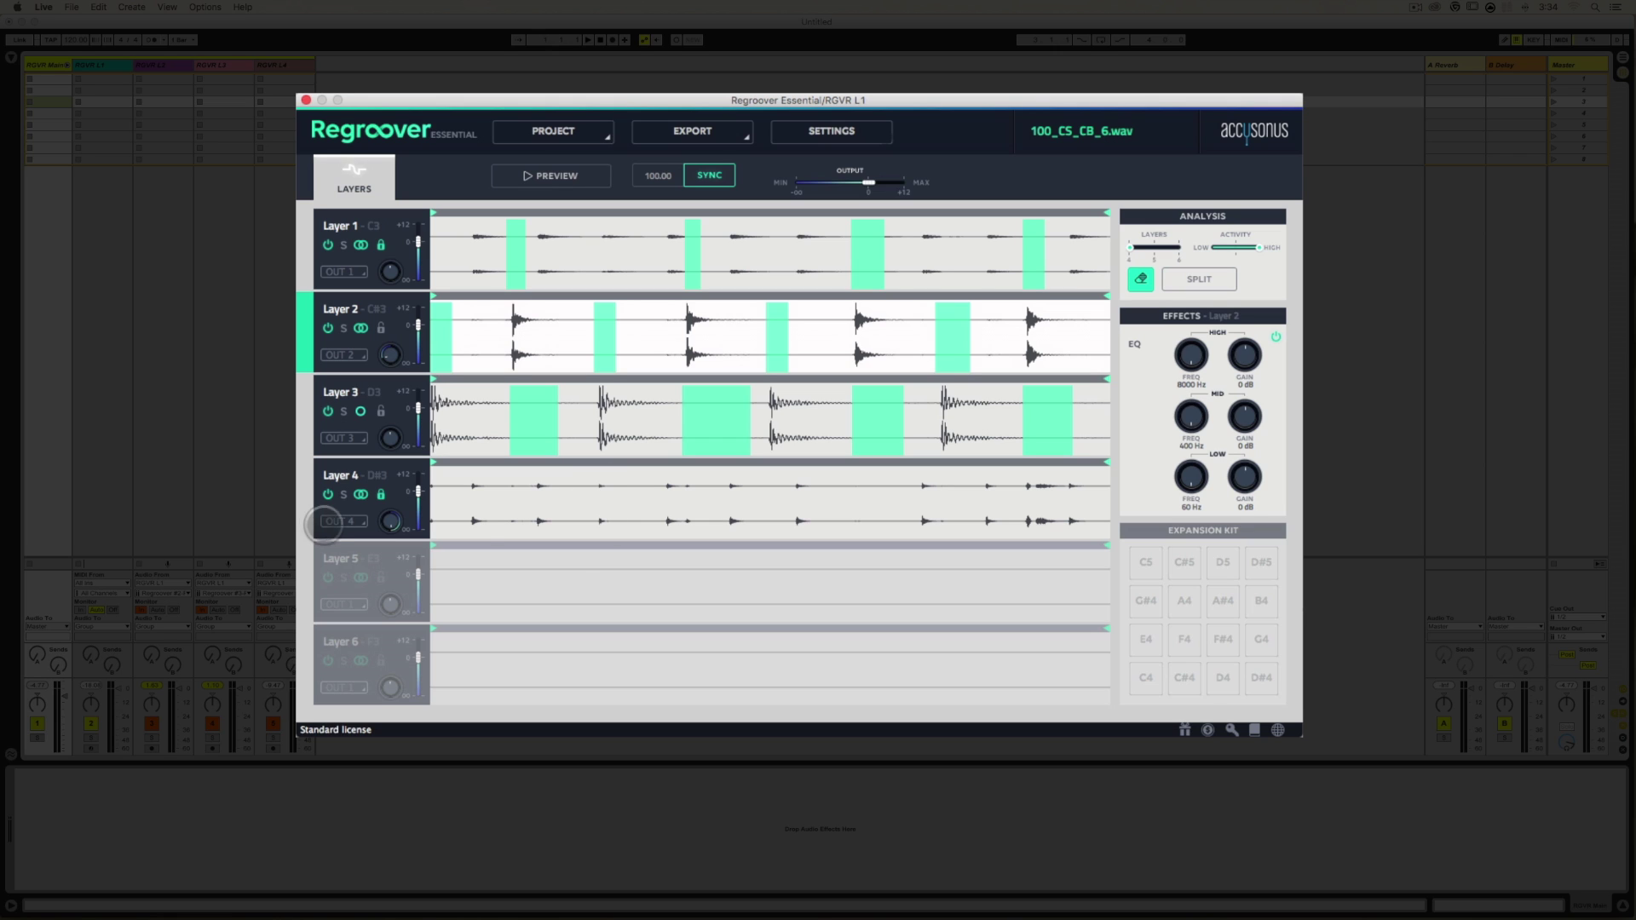
# - Mark four hits in Layer 4's waveform with erase regions, three near the loop's start
pyautogui.click(378, 501)
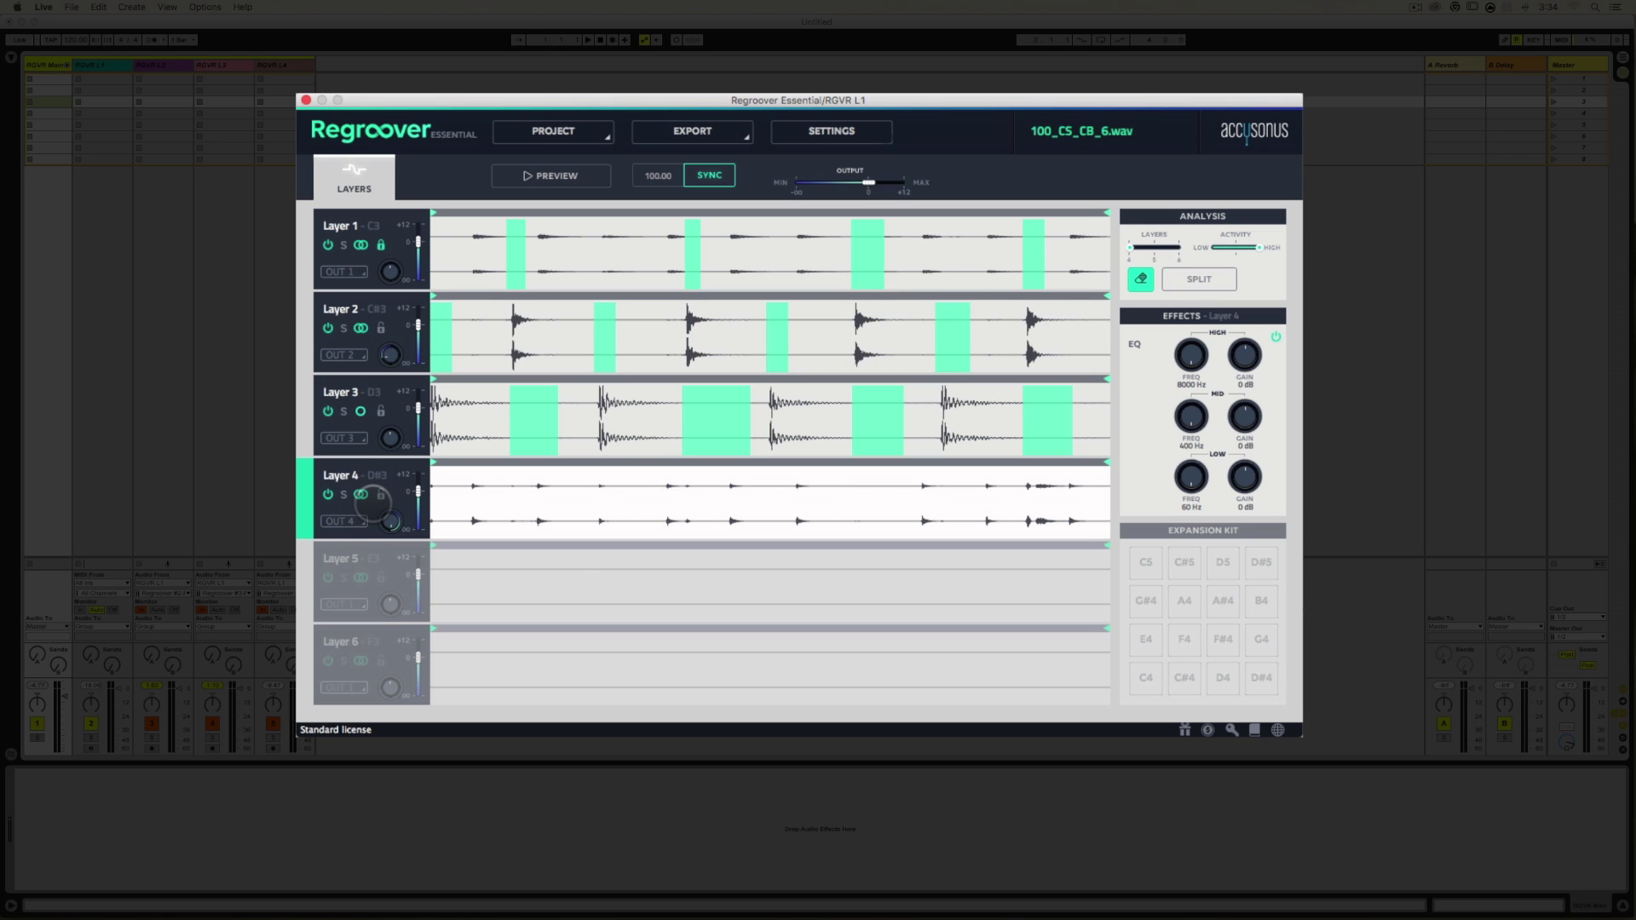
pyautogui.click(378, 334)
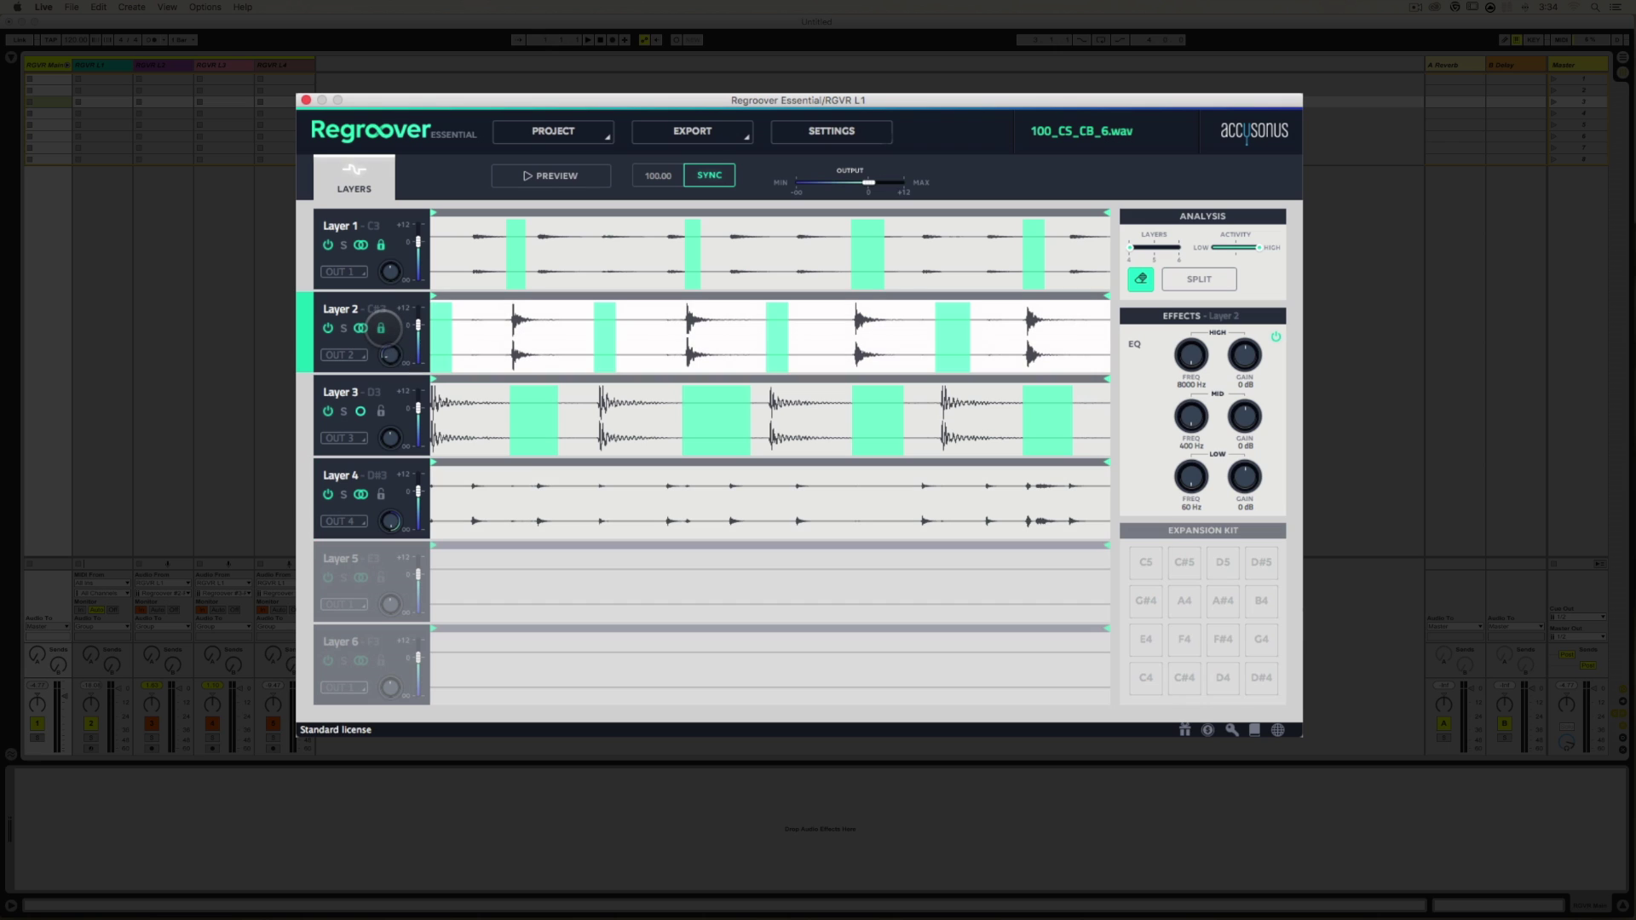
pyautogui.click(601, 506)
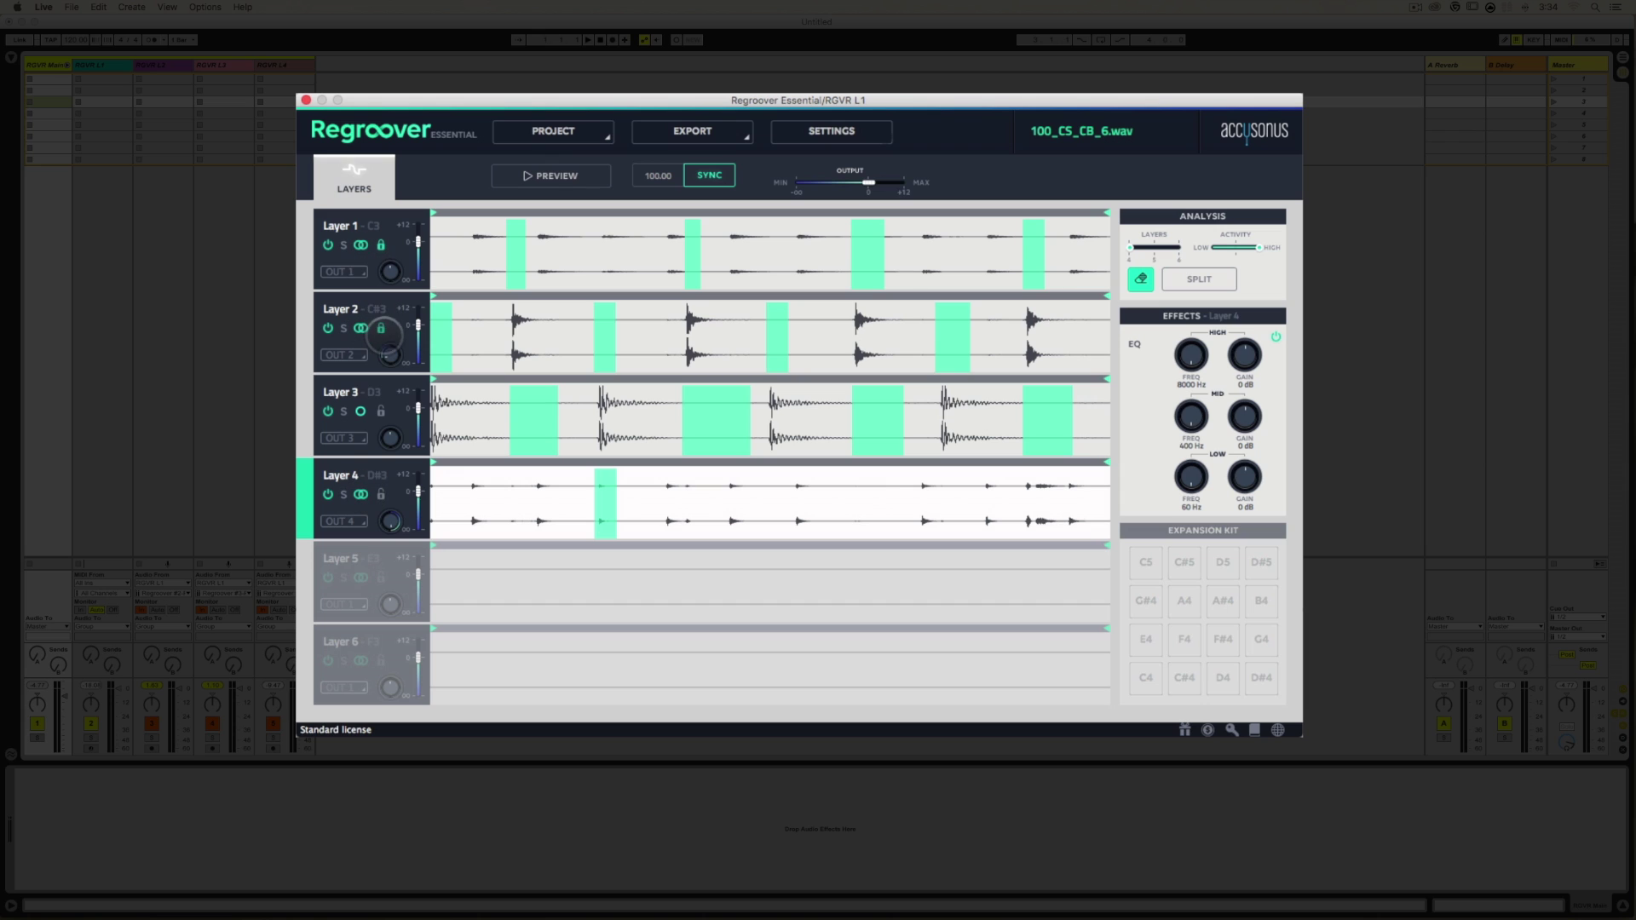
pyautogui.click(379, 411)
pyautogui.click(383, 245)
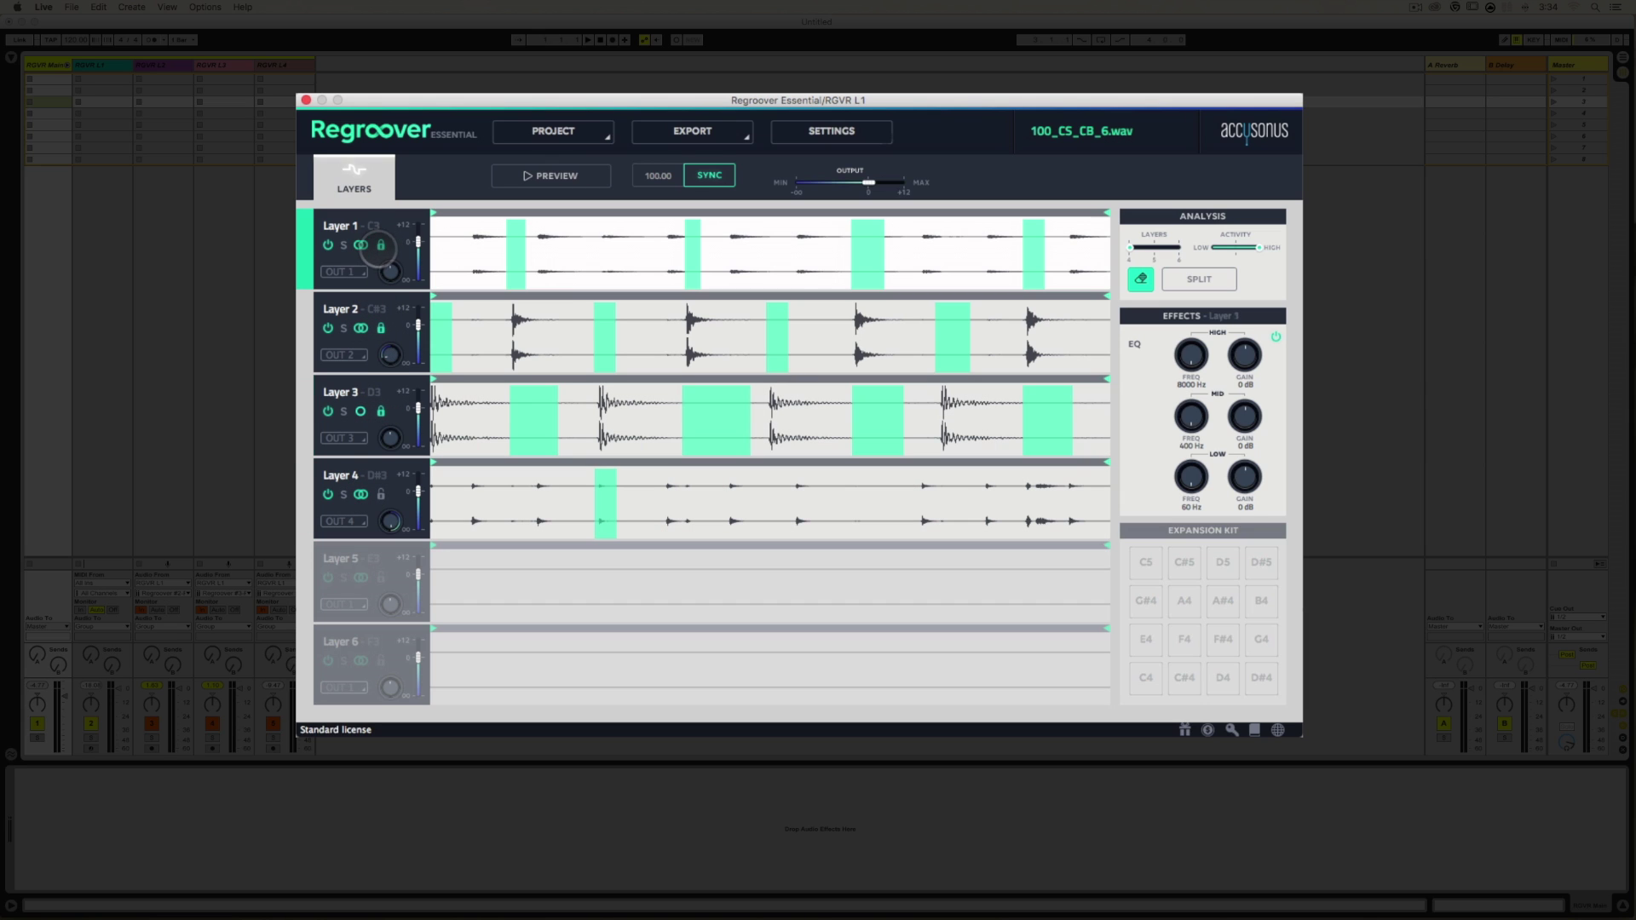
pyautogui.click(604, 247)
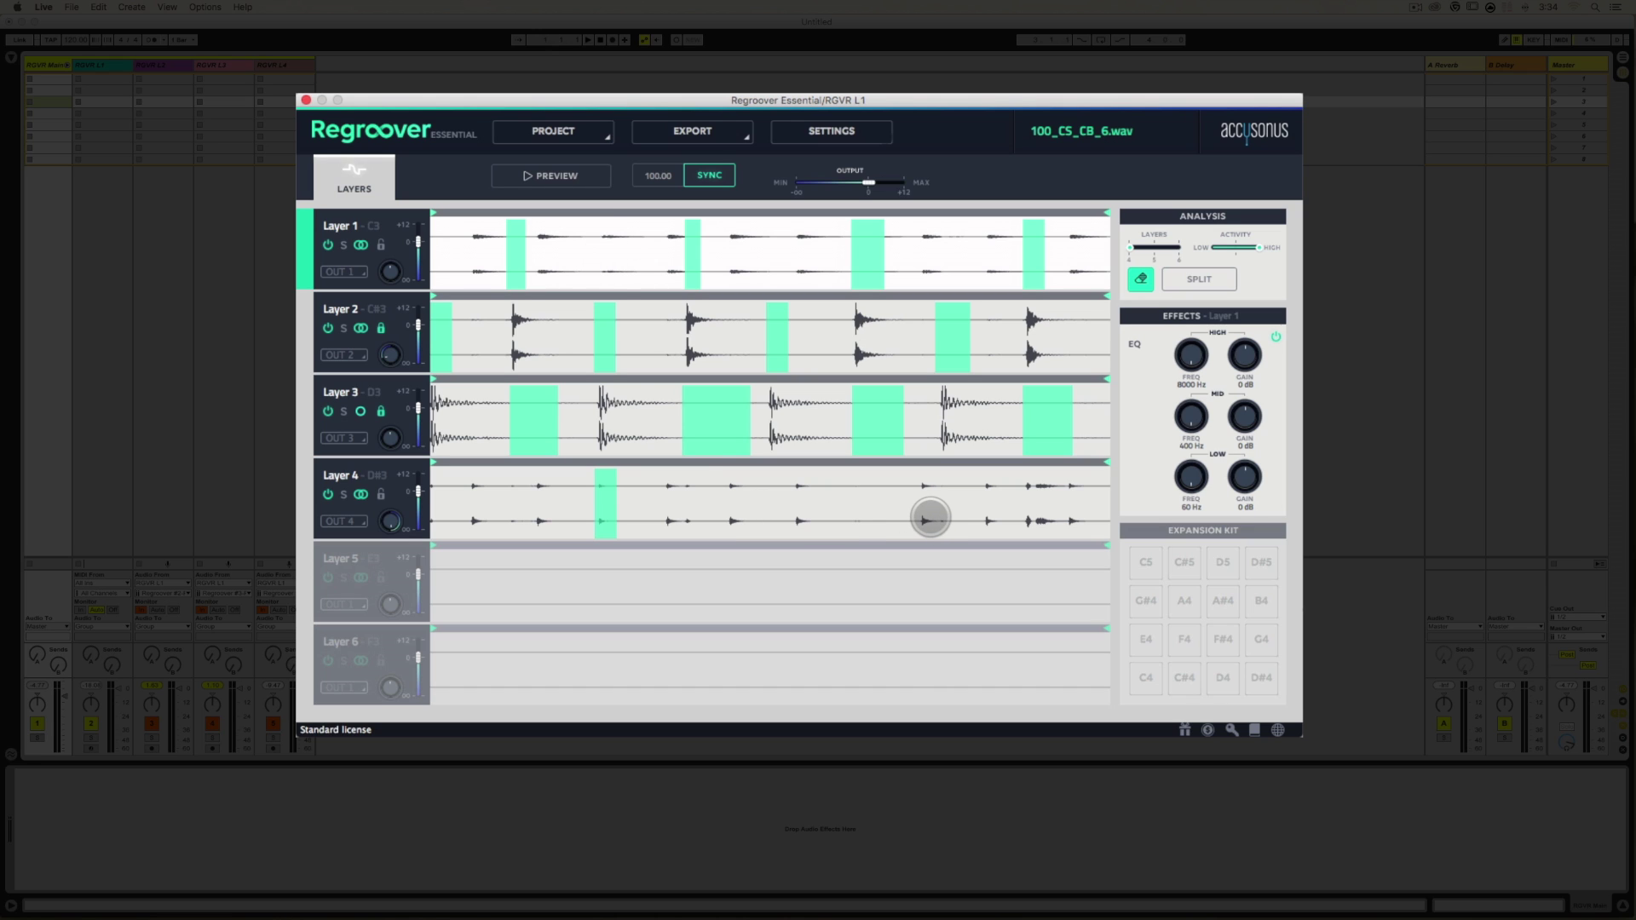
pyautogui.click(926, 519)
pyautogui.moveTo(931, 516); pyautogui.dragTo(956, 511)
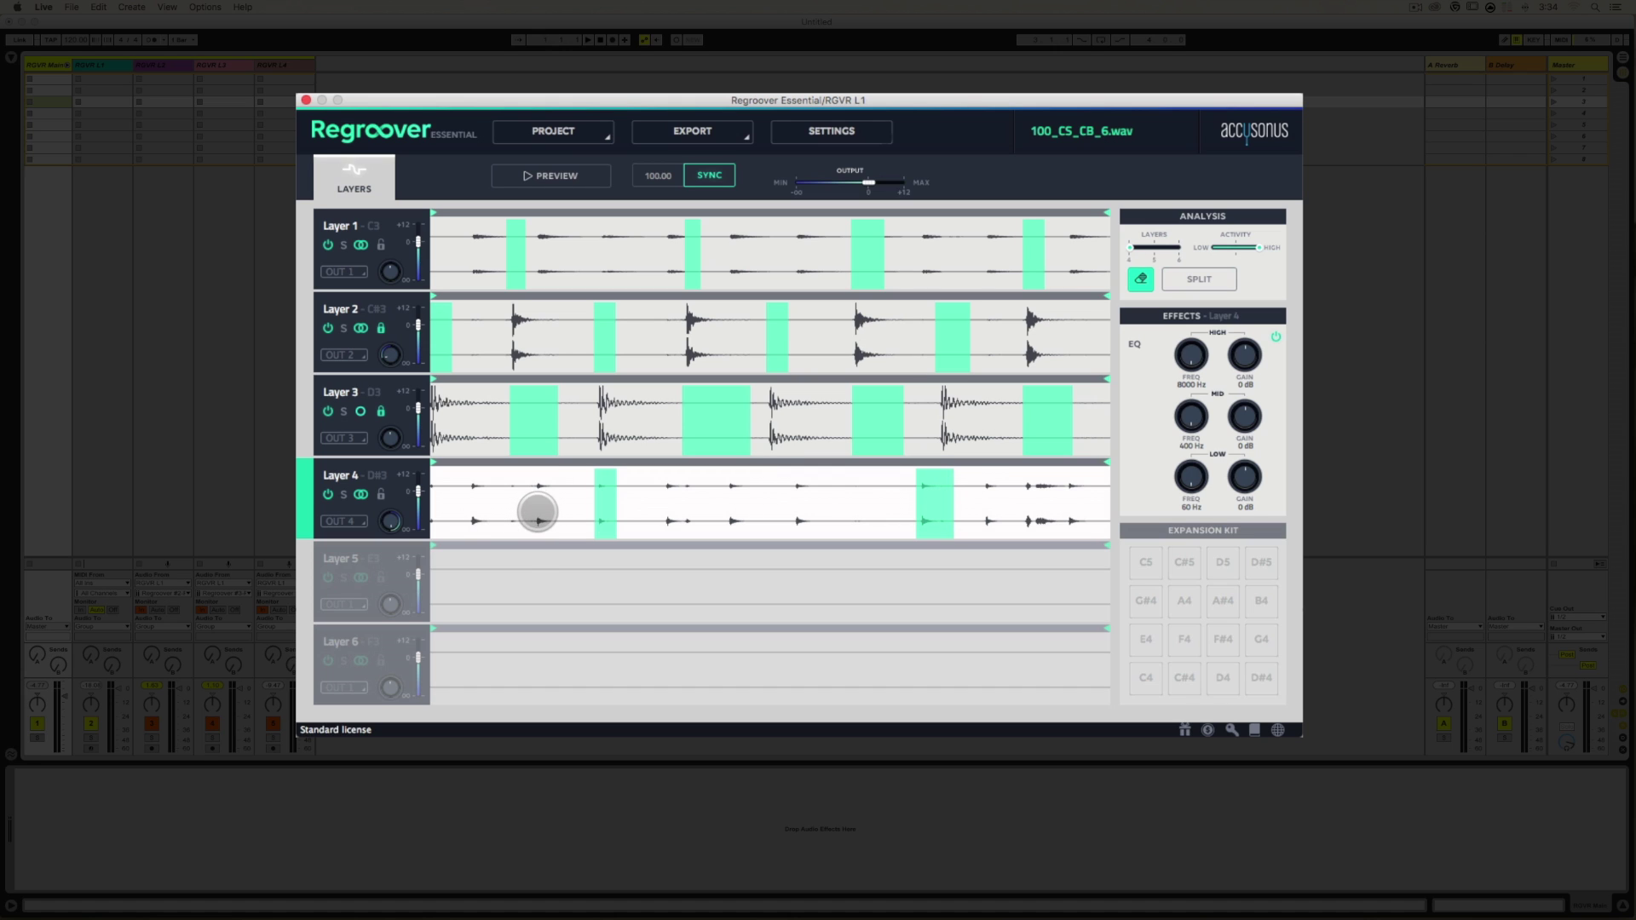
pyautogui.moveTo(537, 512); pyautogui.dragTo(543, 511)
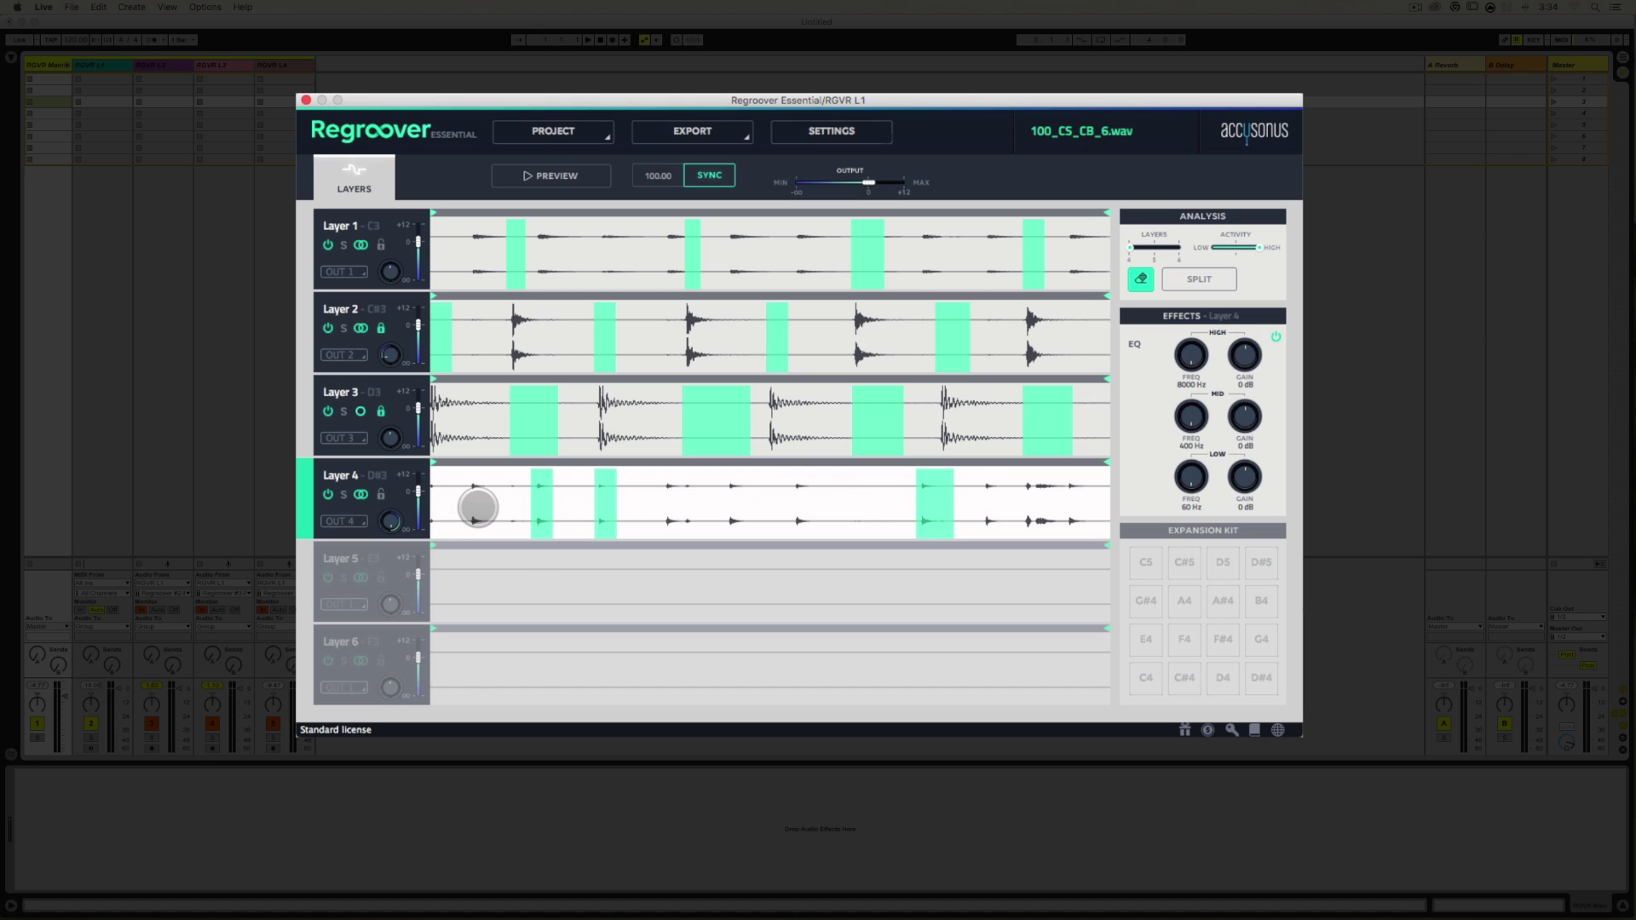
pyautogui.click(477, 508)
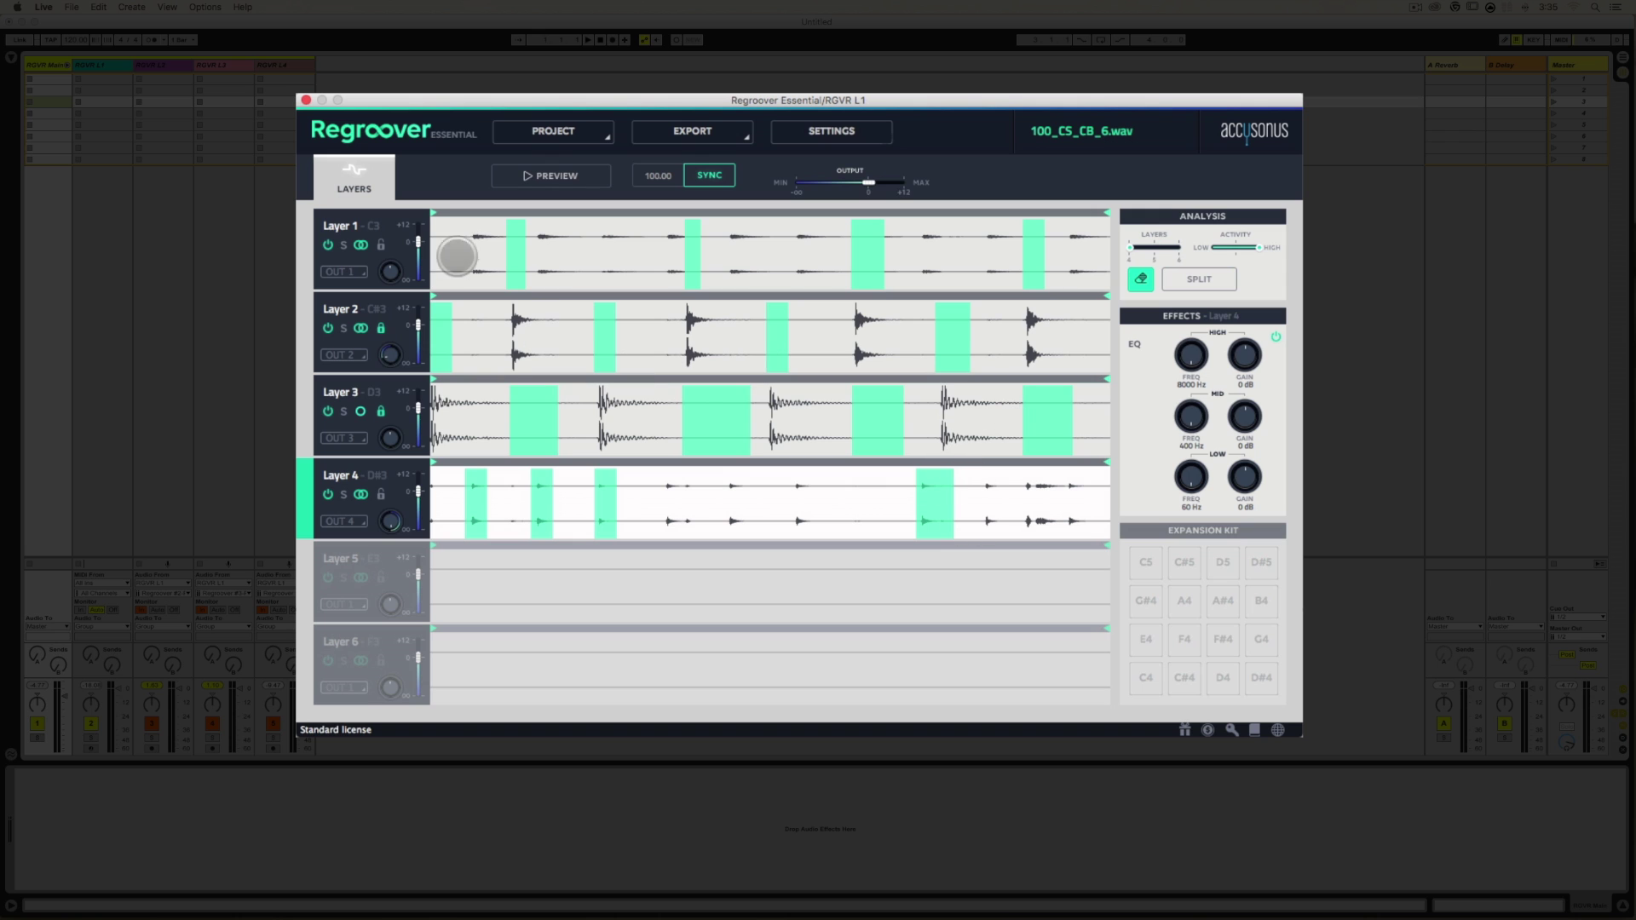
pyautogui.click(1201, 281)
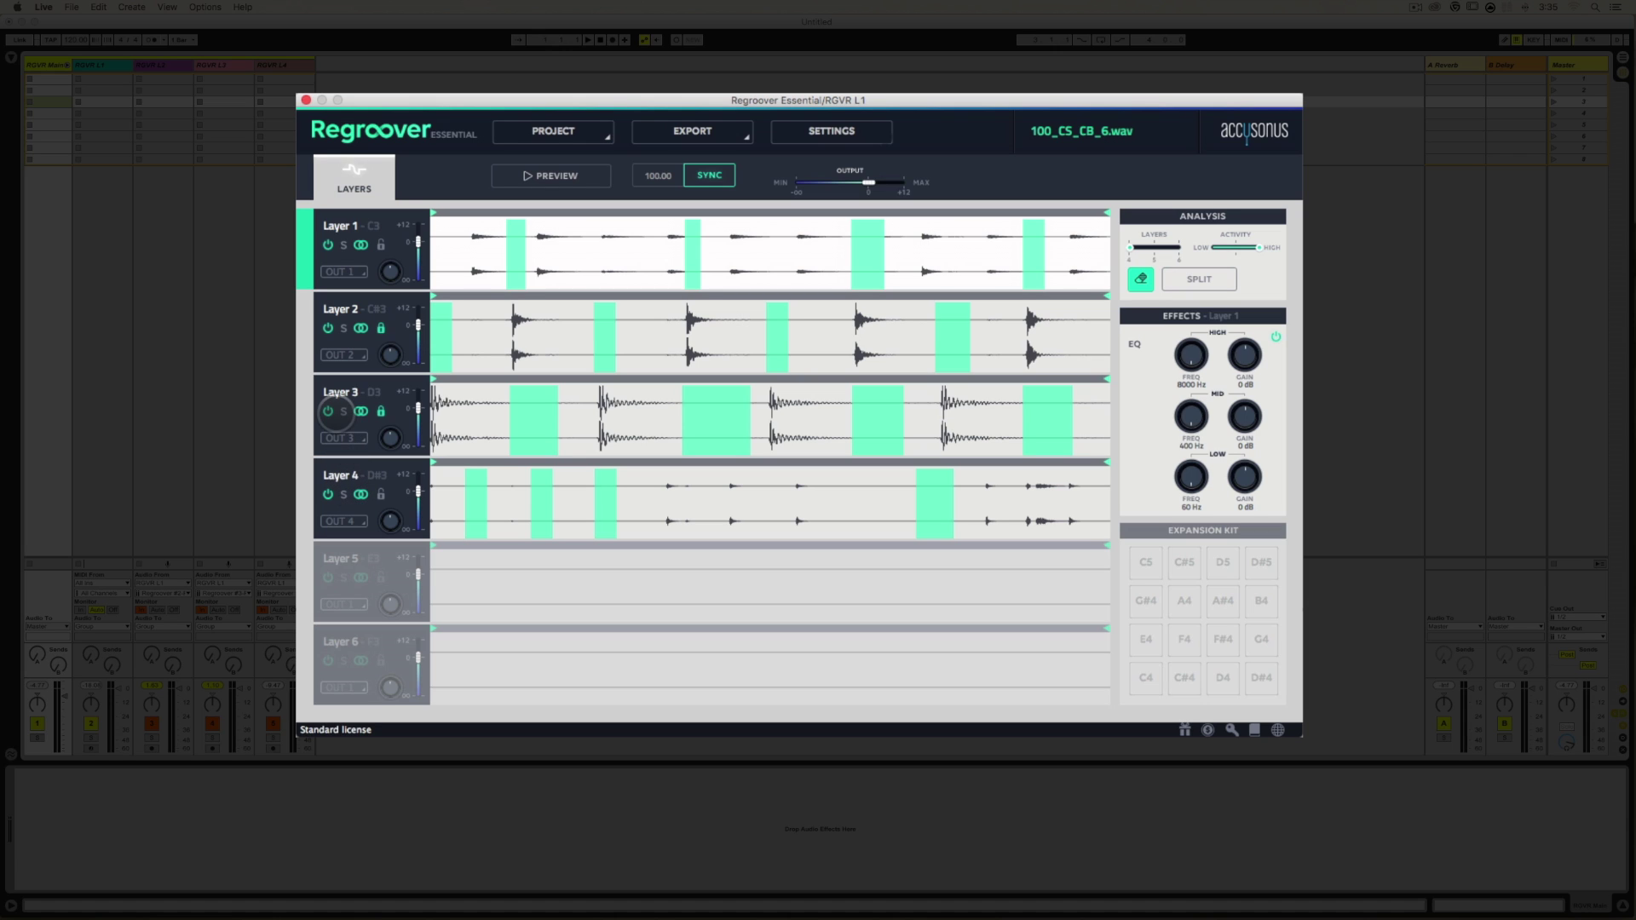
pyautogui.moveTo(434, 105); pyautogui.dragTo(442, 111)
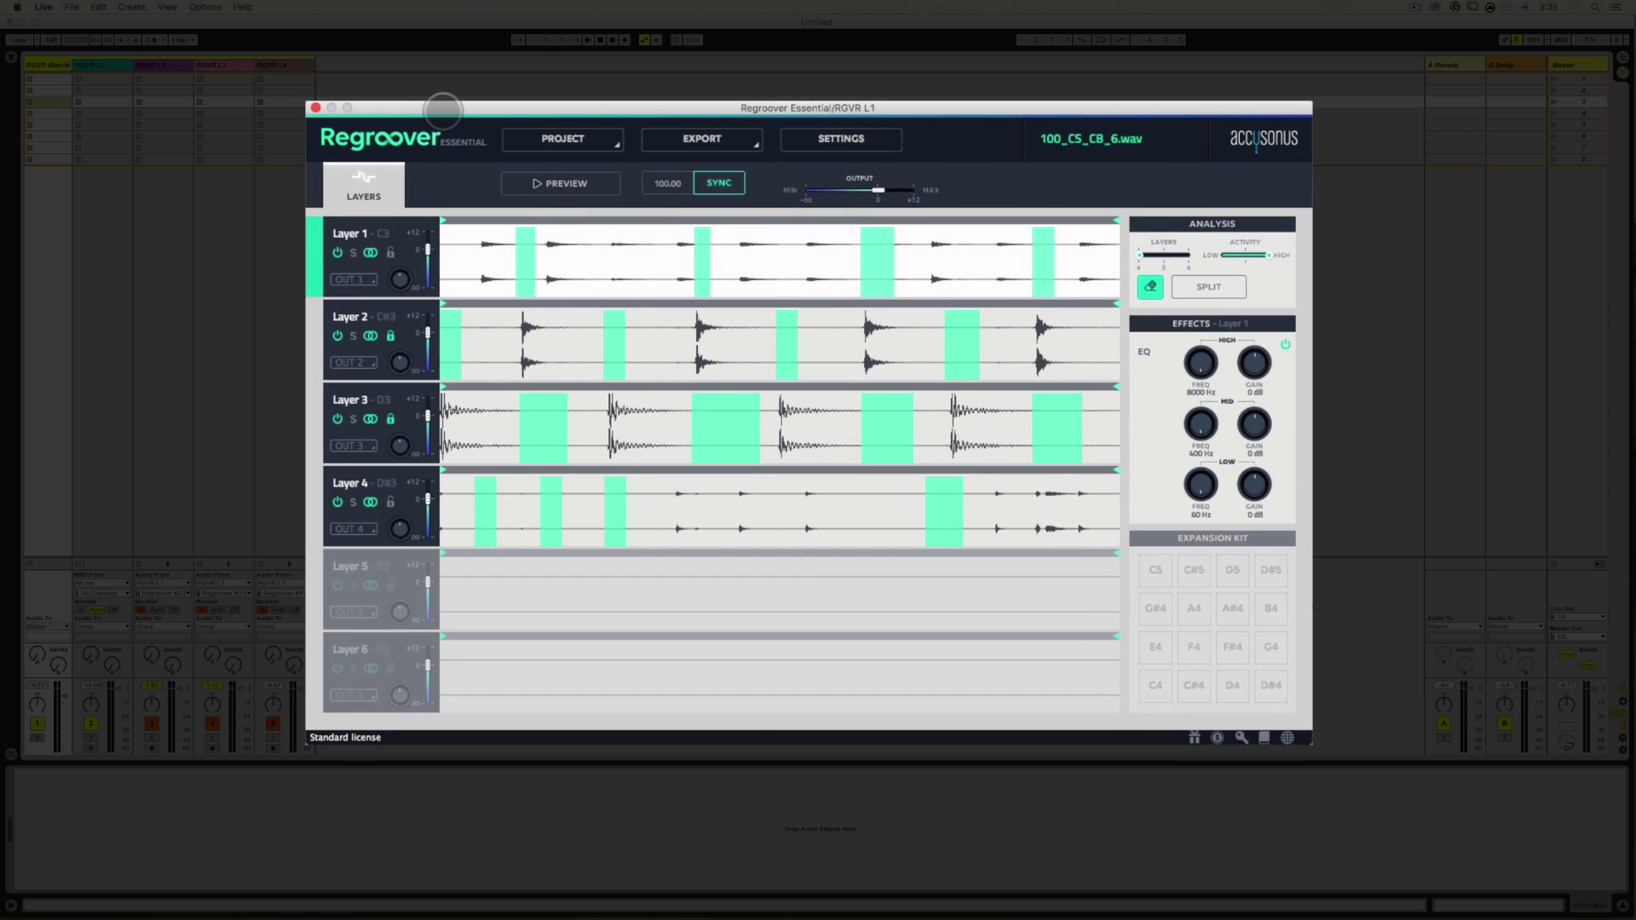